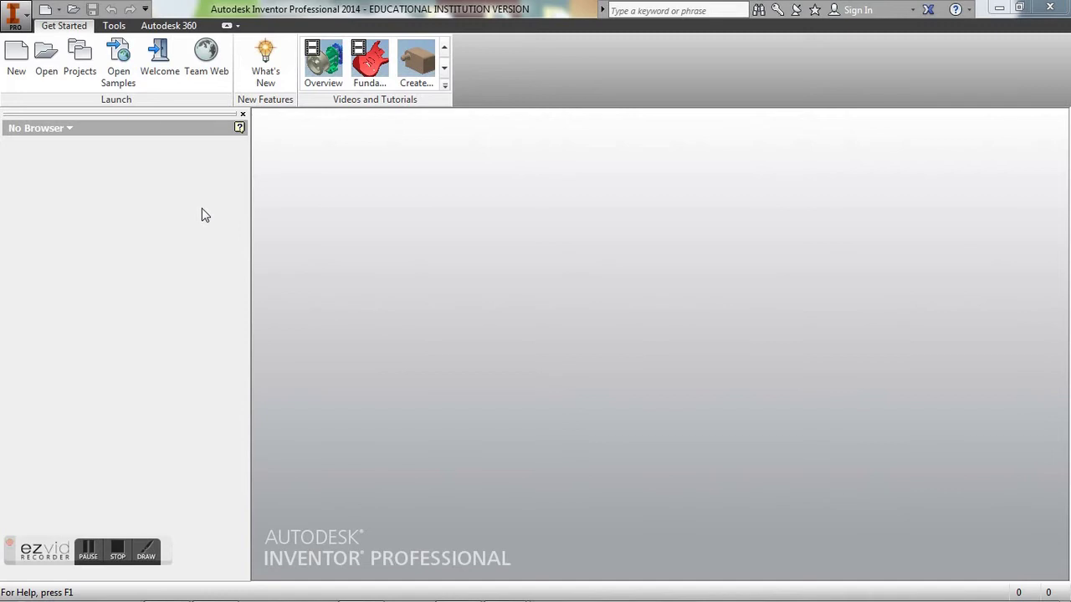
Create a new assembly file from the English Standard (in).iam template
{"action": "left_click", "coordinate": [16, 57]}
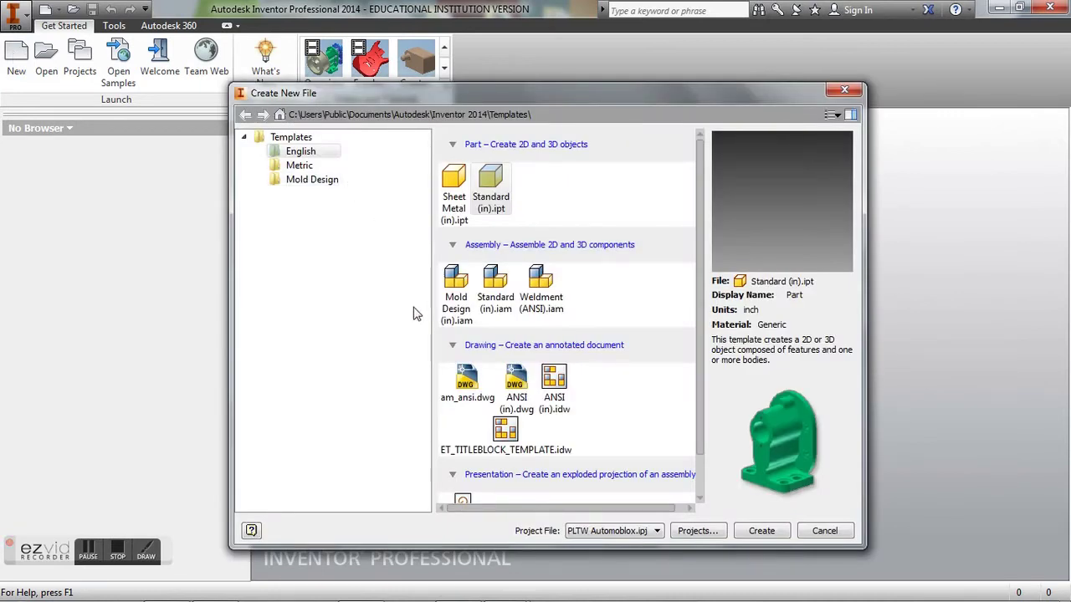
{"action": "double_click", "coordinate": [495, 291]}
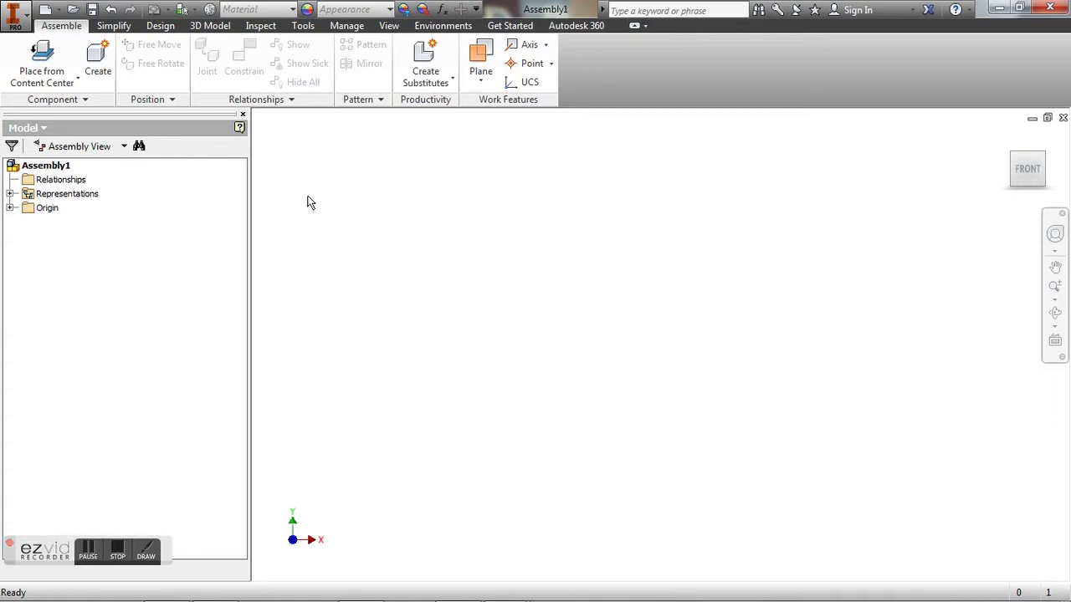
{"action": "left_click", "coordinate": [76, 78]}
{"action": "left_click", "coordinate": [67, 108]}
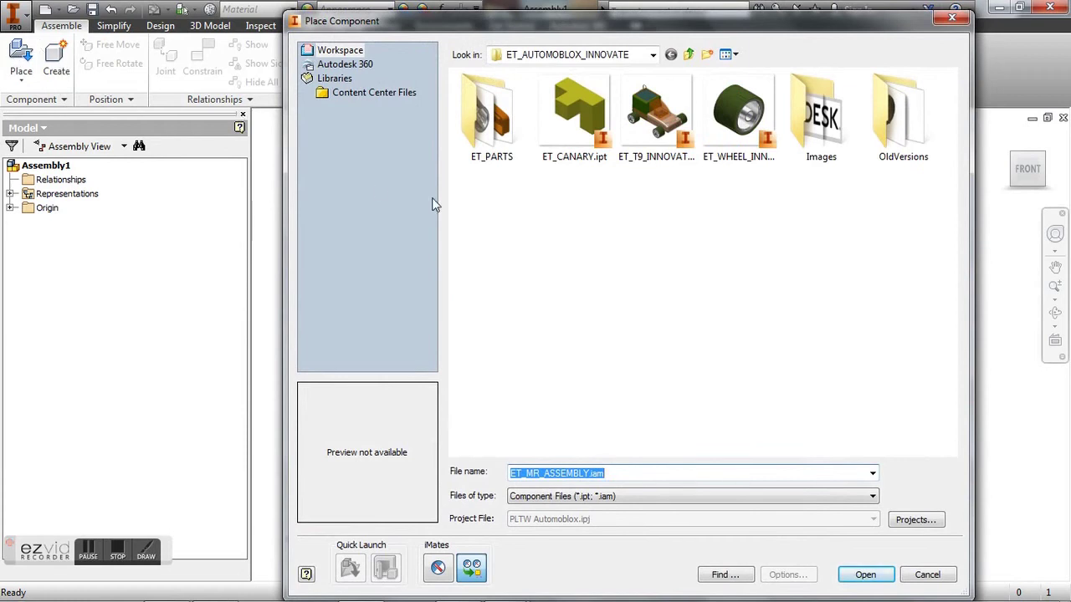
{"action": "left_click", "coordinate": [953, 18]}
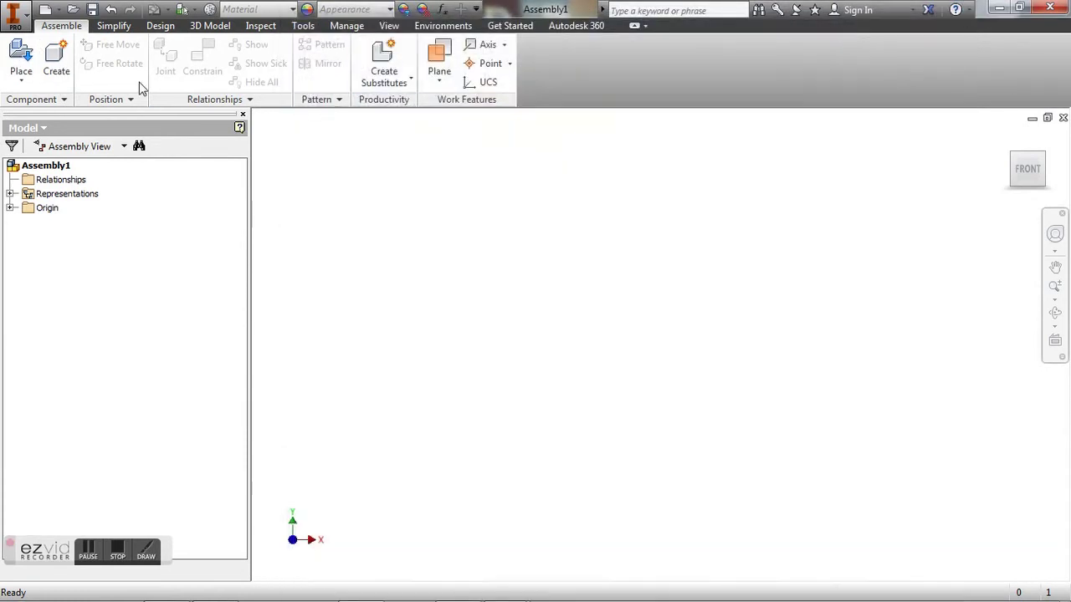
Start placing components and browse to the Puzzle Cube Project folder inside Inventor Files on the Desktop
{"action": "left_click", "coordinate": [21, 54]}
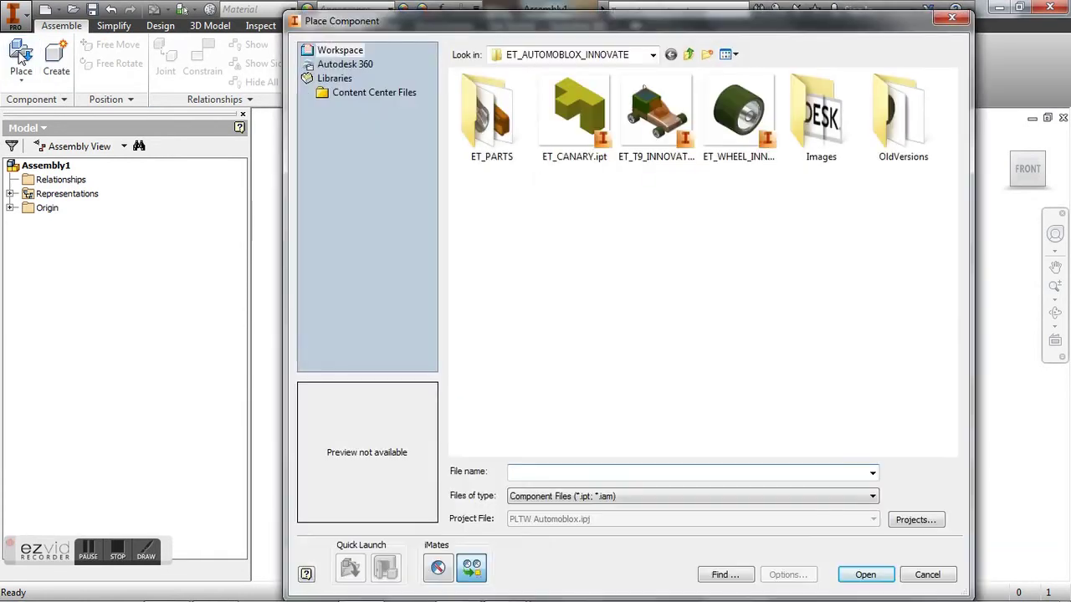
{"action": "left_click", "coordinate": [653, 55]}
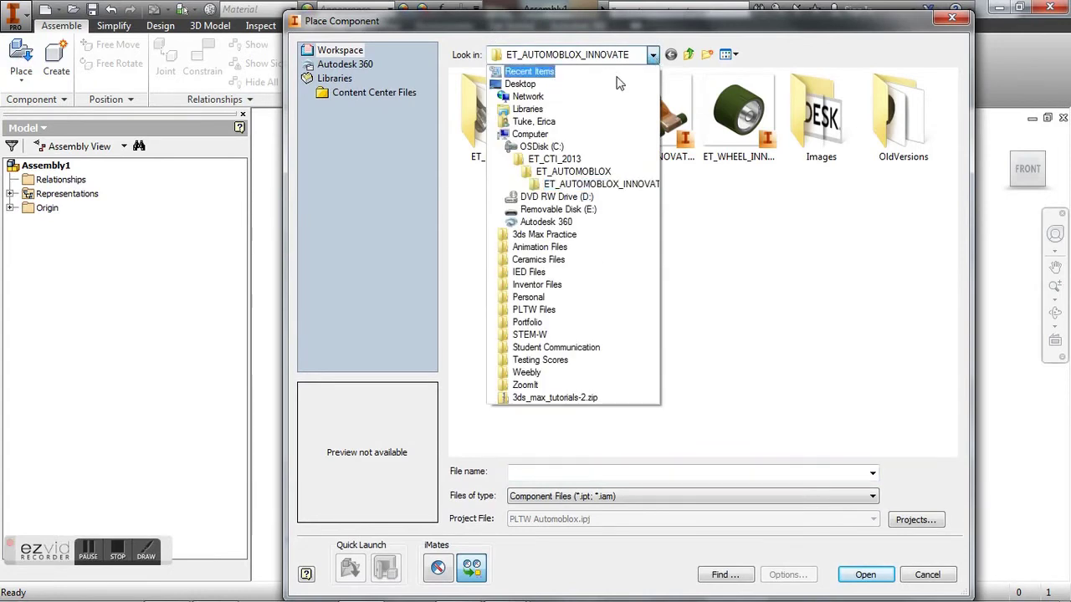
{"action": "left_click", "coordinate": [520, 83]}
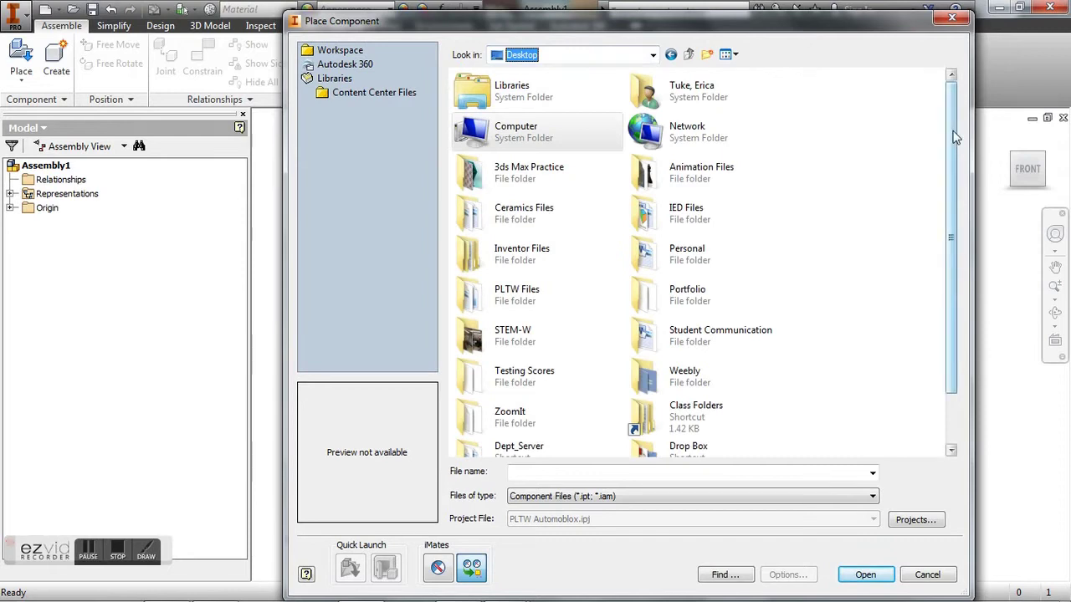
{"action": "left_click_drag", "start_coordinate": [956, 137], "coordinate": [956, 209]}
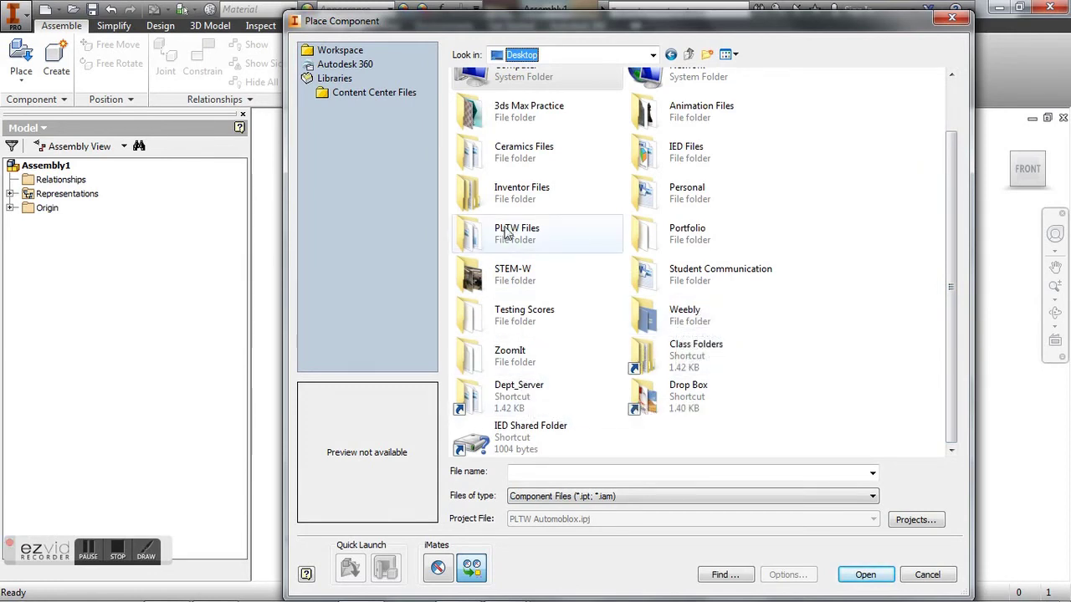
{"action": "left_click", "coordinate": [511, 193]}
{"action": "double_click", "coordinate": [510, 193]}
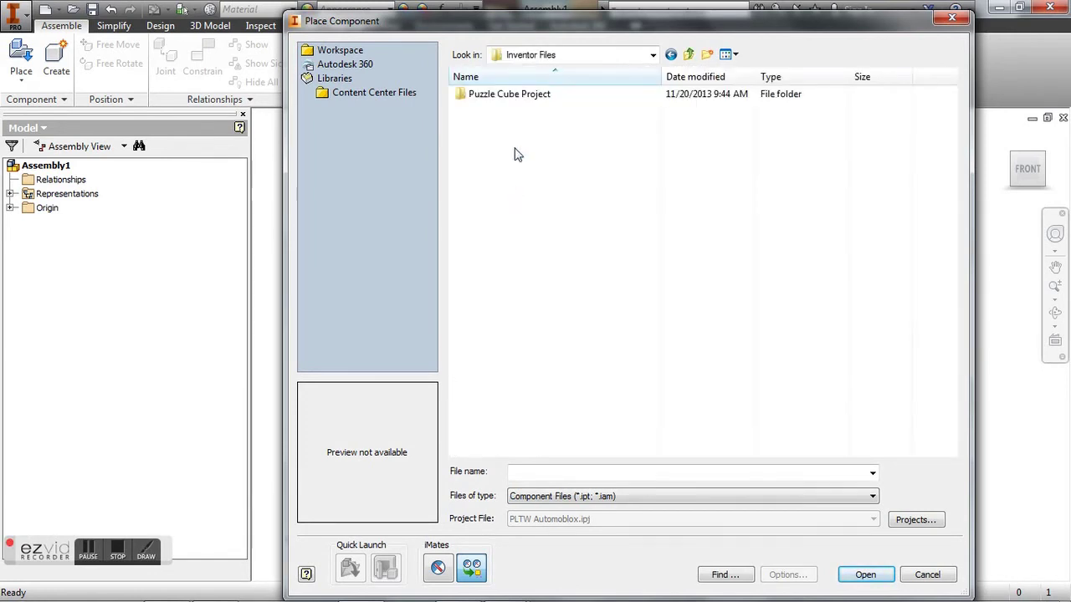
{"action": "double_click", "coordinate": [496, 96]}
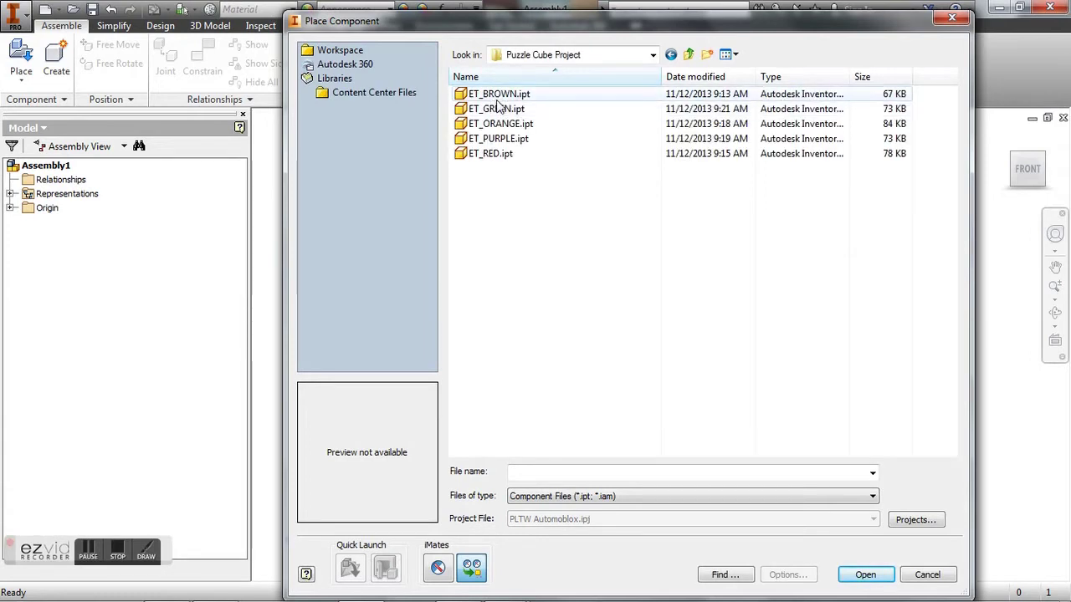
Place one instance each of ET_BROWN, ET_GREEN, ET_ORANGE, ET_PURPLE and ET_RED in the unsaved assembly
{"action": "left_click", "coordinate": [498, 94]}
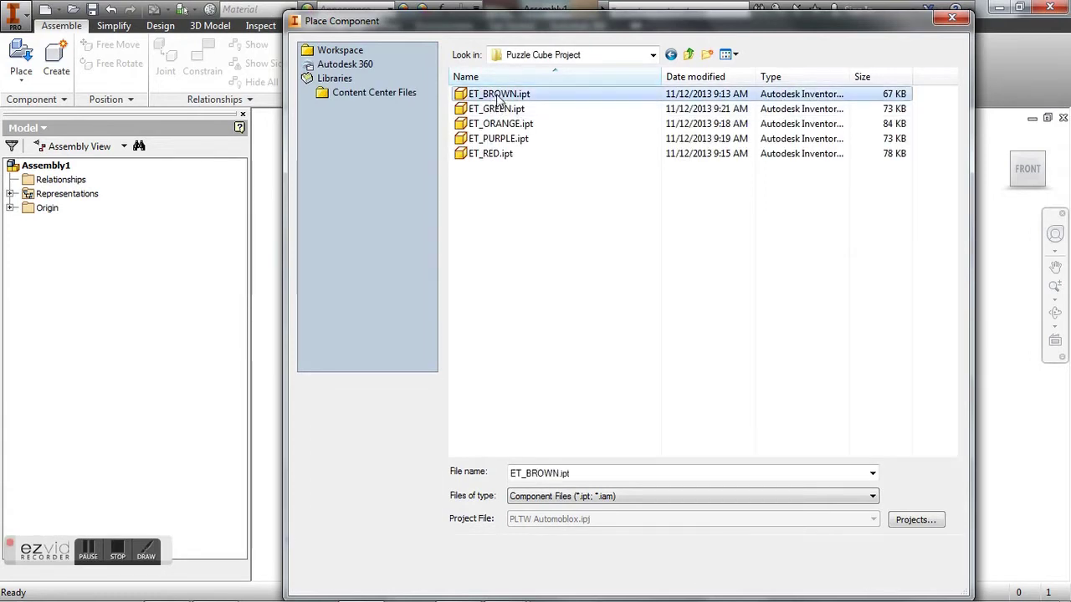
{"action": "left_click", "coordinate": [485, 154], "text": "shift"}
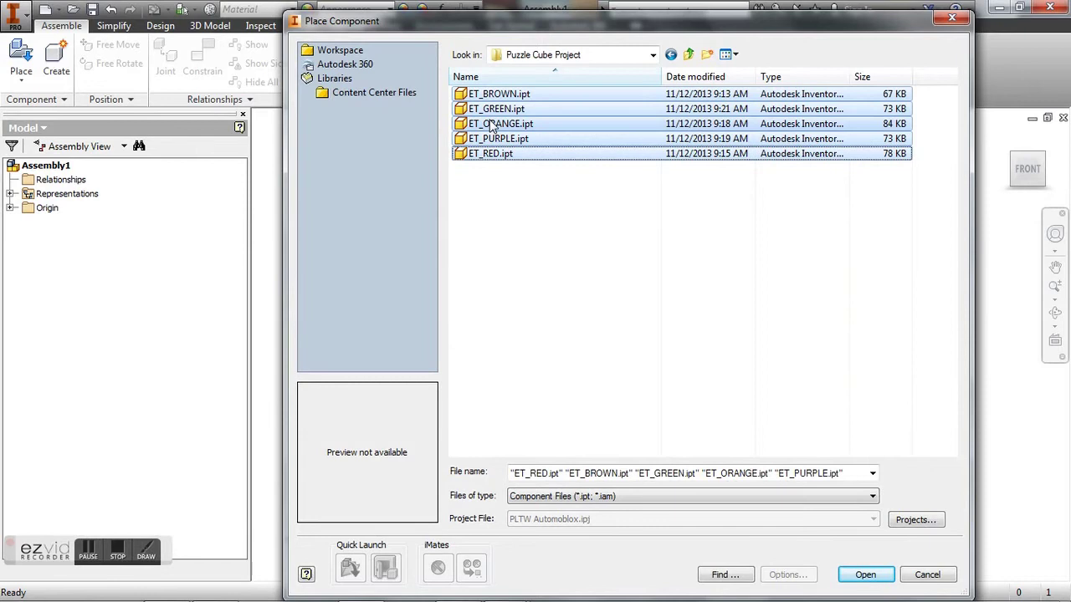
{"action": "left_click", "coordinate": [864, 576]}
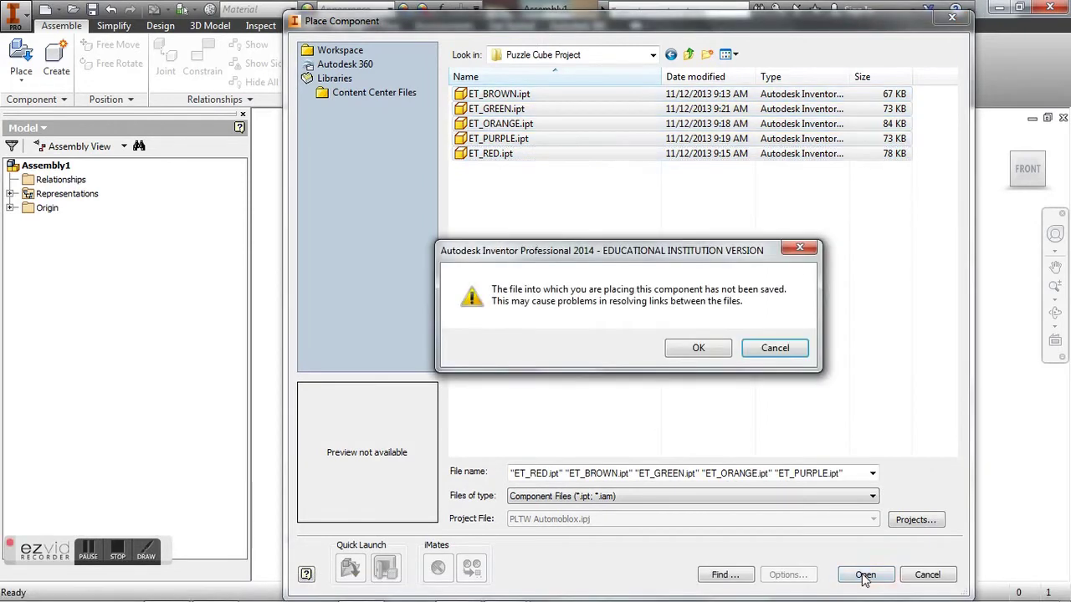
{"action": "left_click", "coordinate": [694, 352]}
{"action": "left_click", "coordinate": [700, 349]}
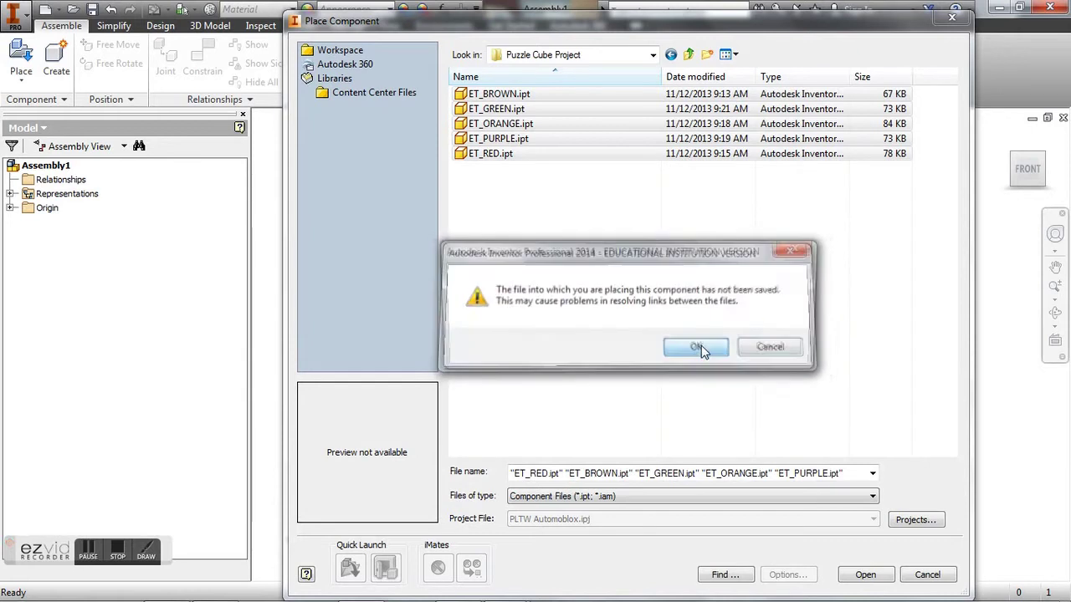
{"action": "left_click", "coordinate": [706, 351]}
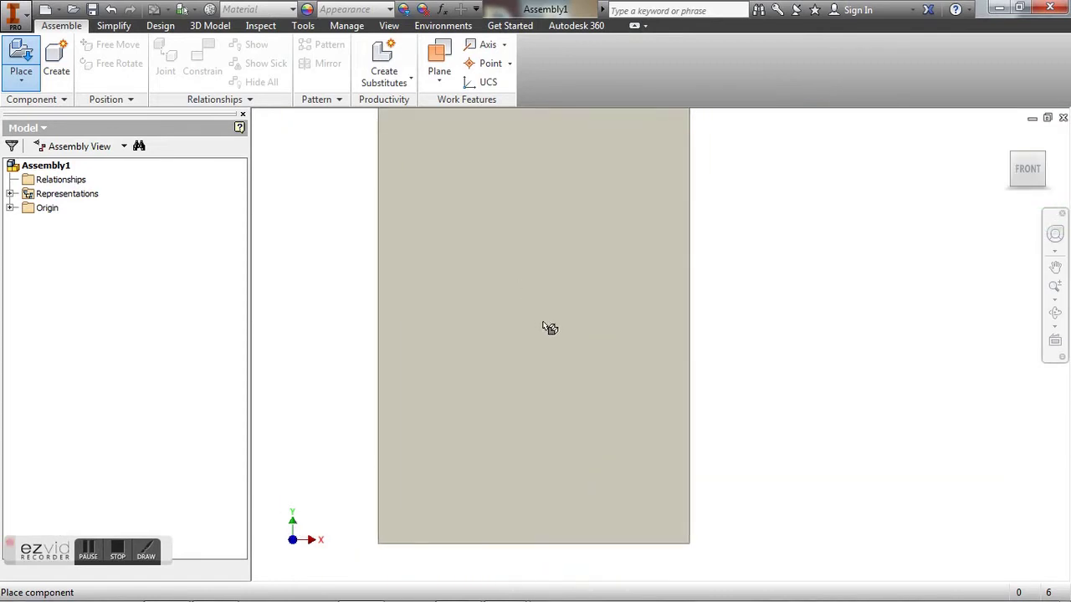
{"action": "left_click", "coordinate": [570, 238]}
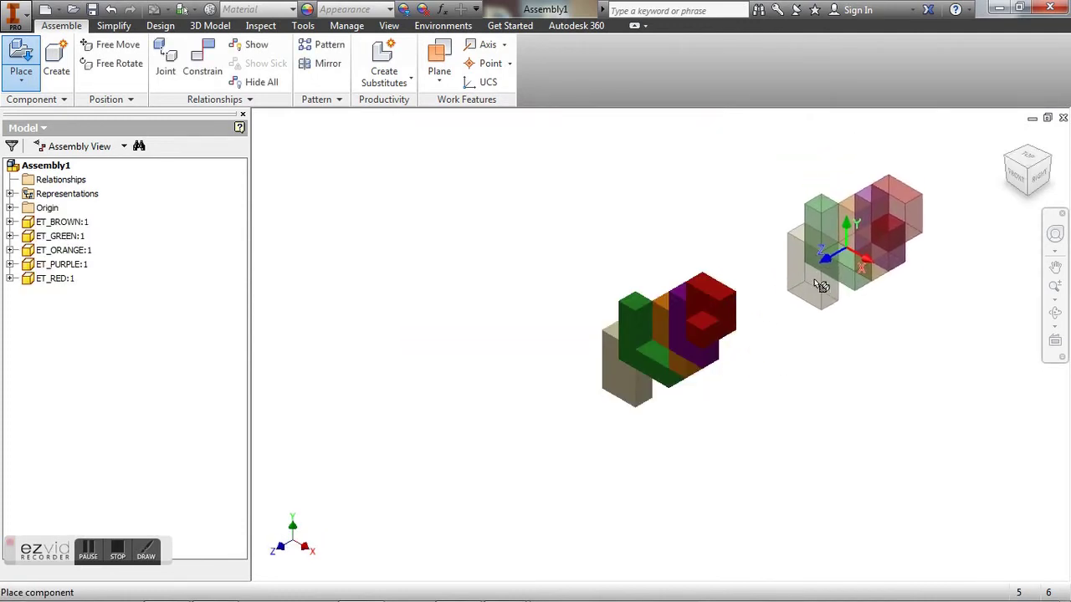
{"action": "right_click", "coordinate": [810, 288]}
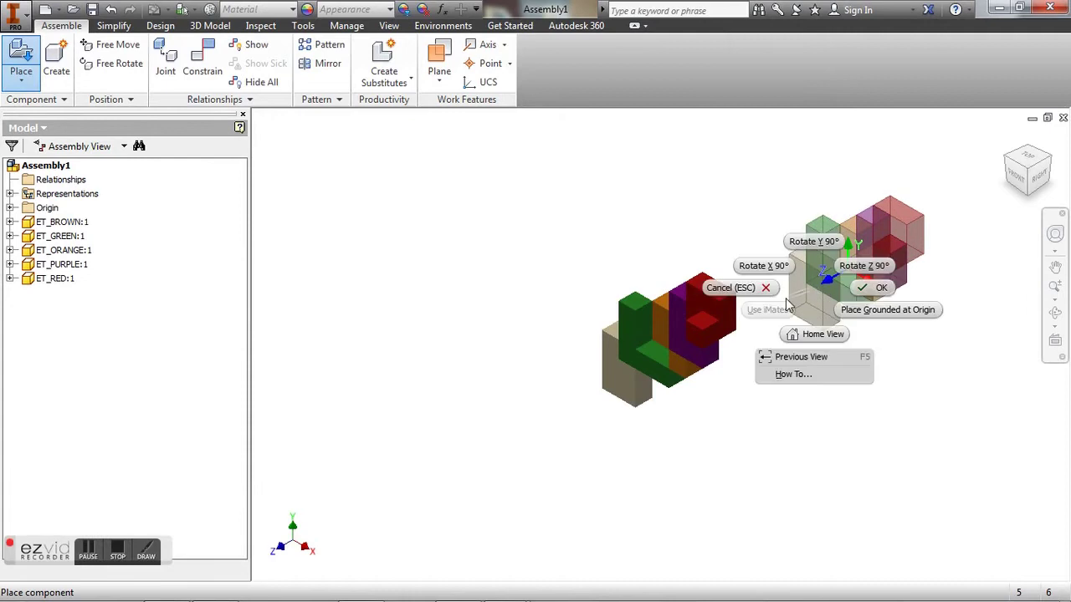
{"action": "left_click", "coordinate": [861, 290]}
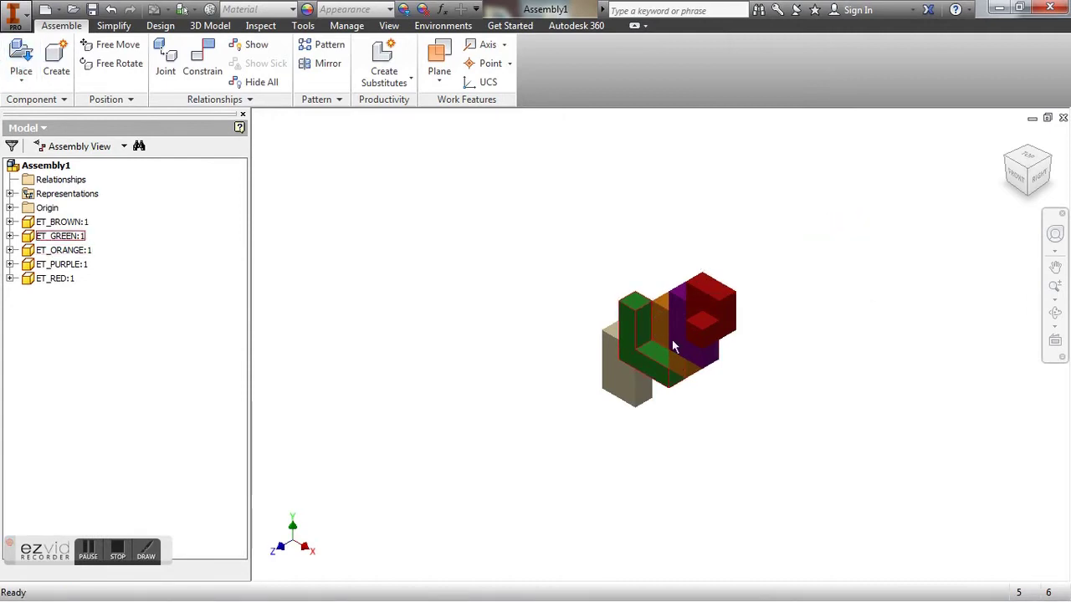
Spread the overlapping puzzle parts apart, with the orange part beside the brown block
{"action": "left_click_drag", "start_coordinate": [718, 297], "coordinate": [784, 275]}
{"action": "left_click_drag", "start_coordinate": [695, 330], "coordinate": [674, 219]}
{"action": "left_click_drag", "start_coordinate": [637, 361], "coordinate": [560, 397]}
{"action": "left_click_drag", "start_coordinate": [696, 344], "coordinate": [712, 417]}
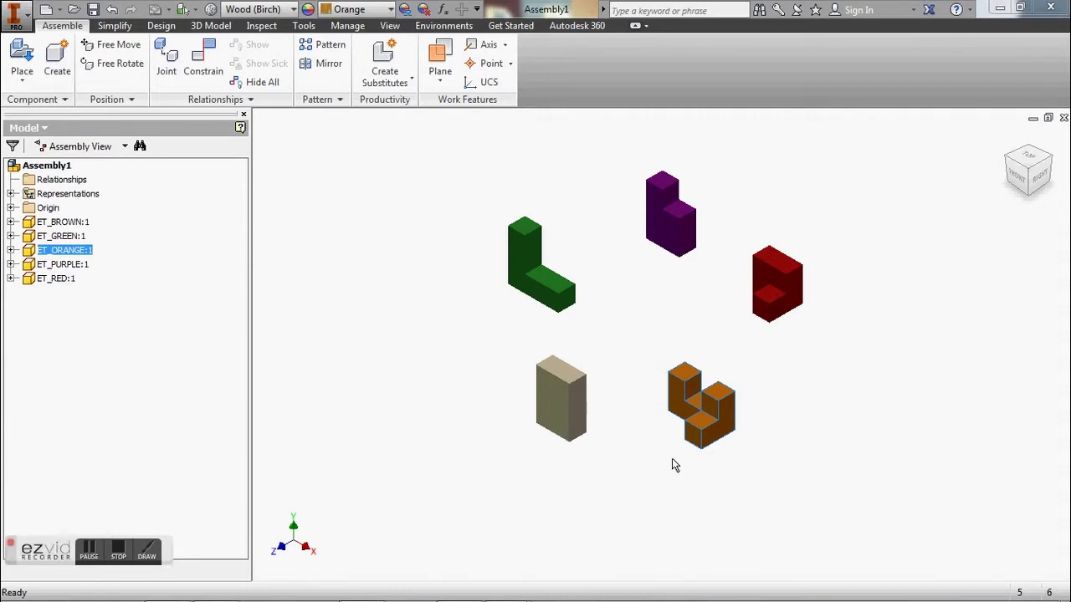
{"action": "left_click_drag", "start_coordinate": [704, 427], "coordinate": [676, 435]}
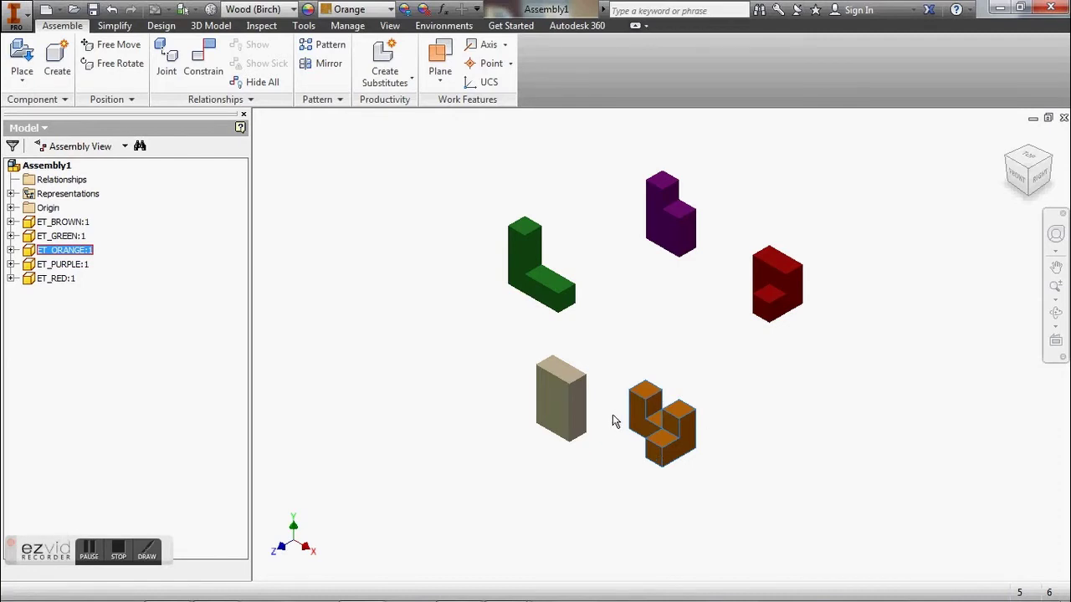
Free-rotate the orange part until it lies flat with one upright cube at its near corner
{"action": "scroll", "coordinate": [675, 434], "scroll_direction": "up", "scroll_amount": 3}
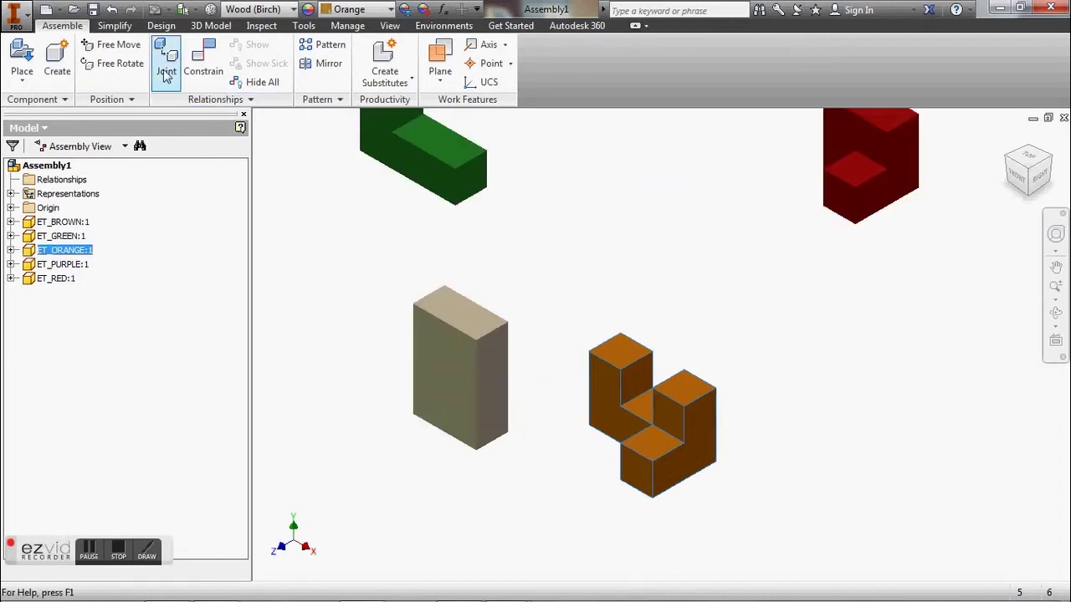
{"action": "left_click", "coordinate": [116, 64]}
{"action": "left_click_drag", "start_coordinate": [629, 432], "coordinate": [718, 338]}
{"action": "left_click_drag", "start_coordinate": [593, 455], "coordinate": [627, 461]}
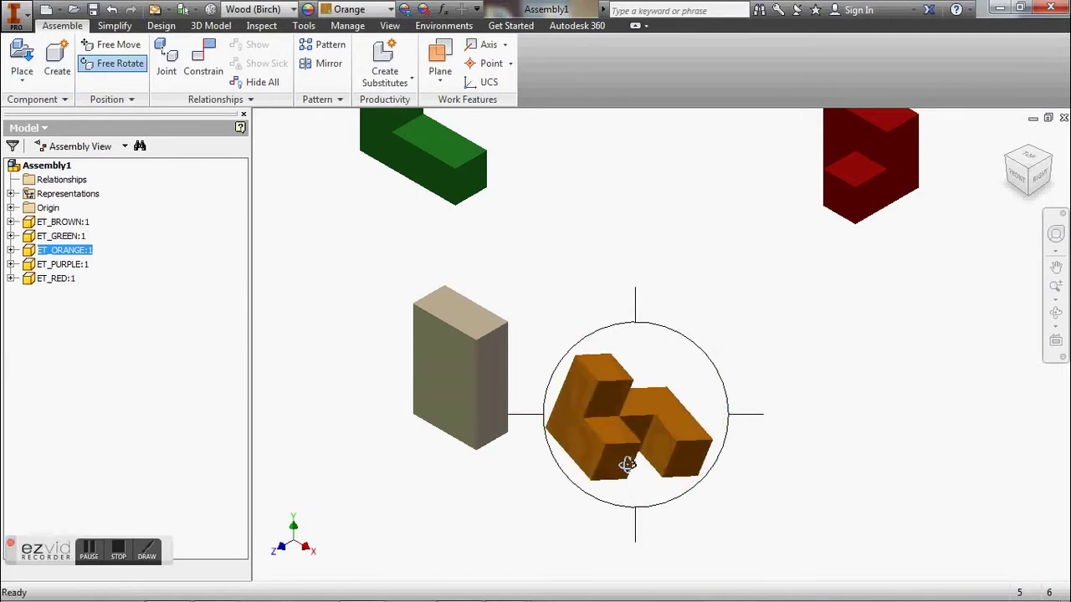
{"action": "left_click_drag", "start_coordinate": [781, 327], "coordinate": [739, 265]}
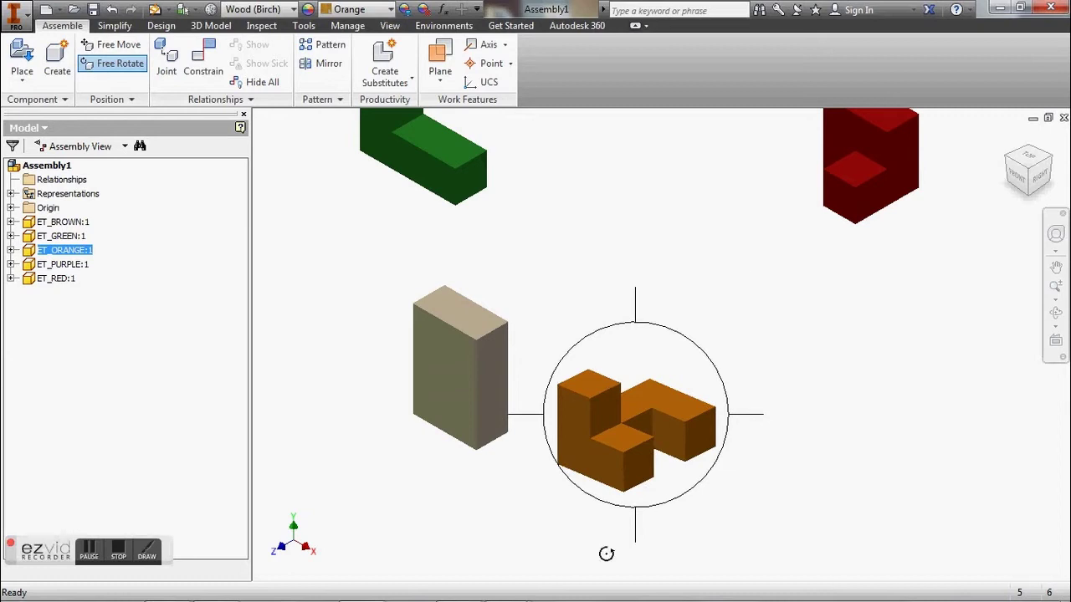
{"action": "key", "text": "Escape"}
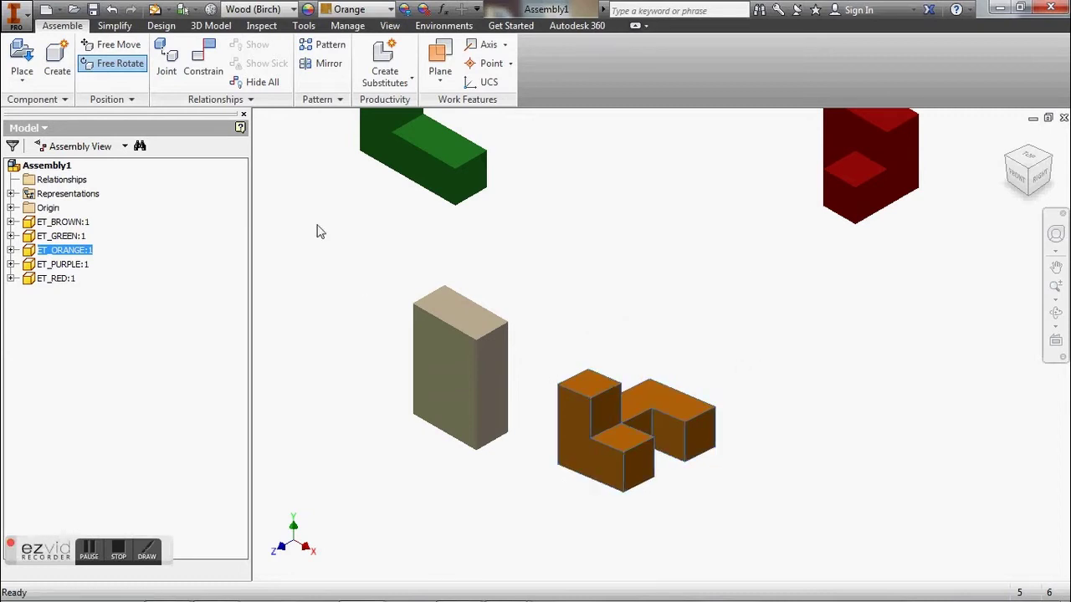
Ground the orange part and test that it is fixed by trying to move it
{"action": "middle_click_drag", "start_coordinate": [596, 410], "coordinate": [557, 390]}
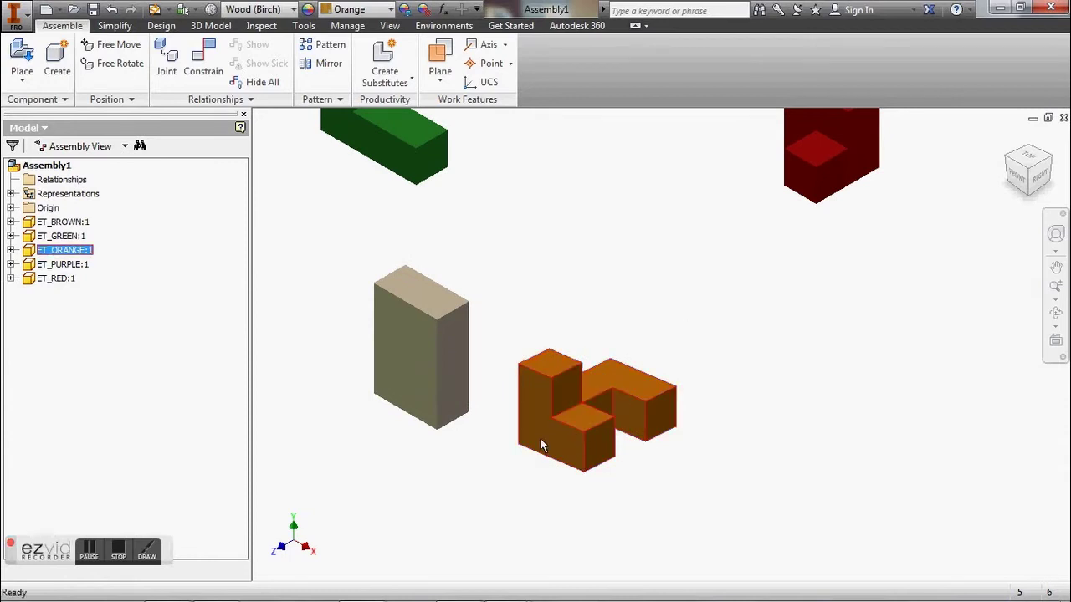
{"action": "right_click", "coordinate": [566, 395]}
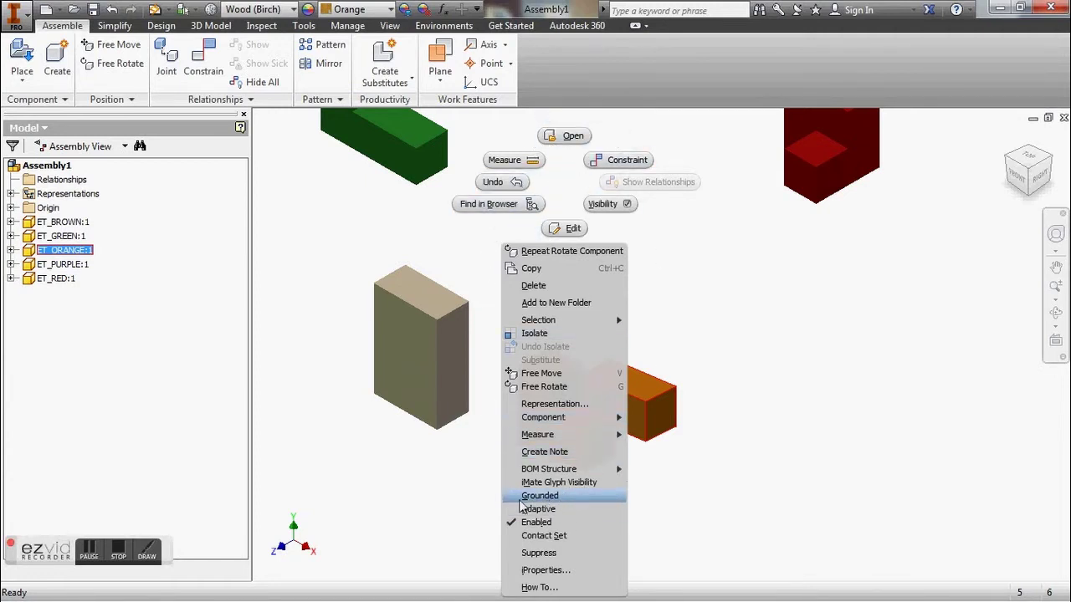
{"action": "left_click", "coordinate": [546, 498]}
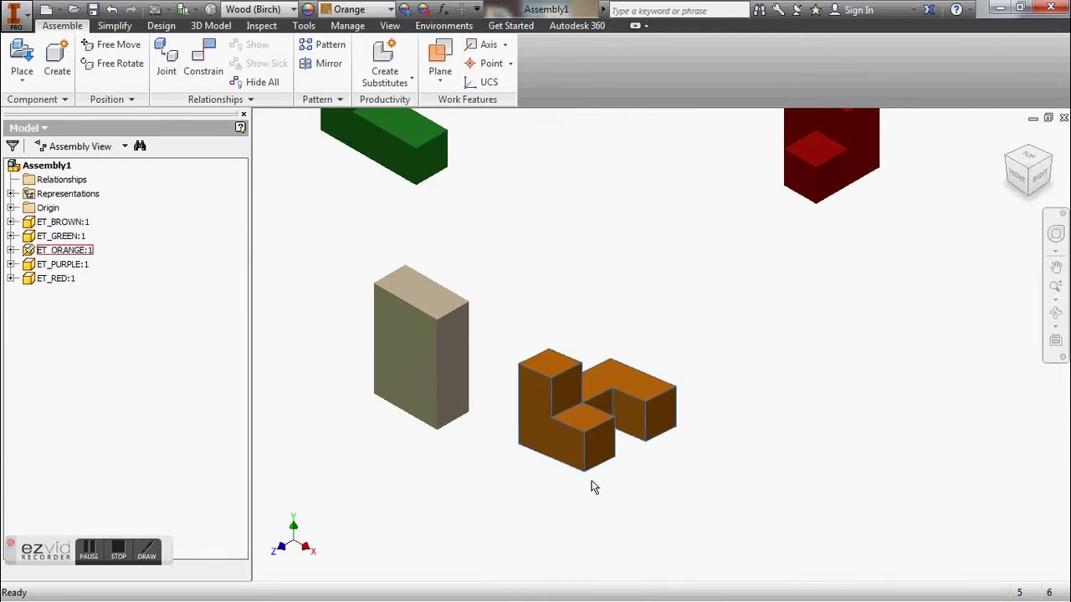
{"action": "left_click", "coordinate": [559, 393]}
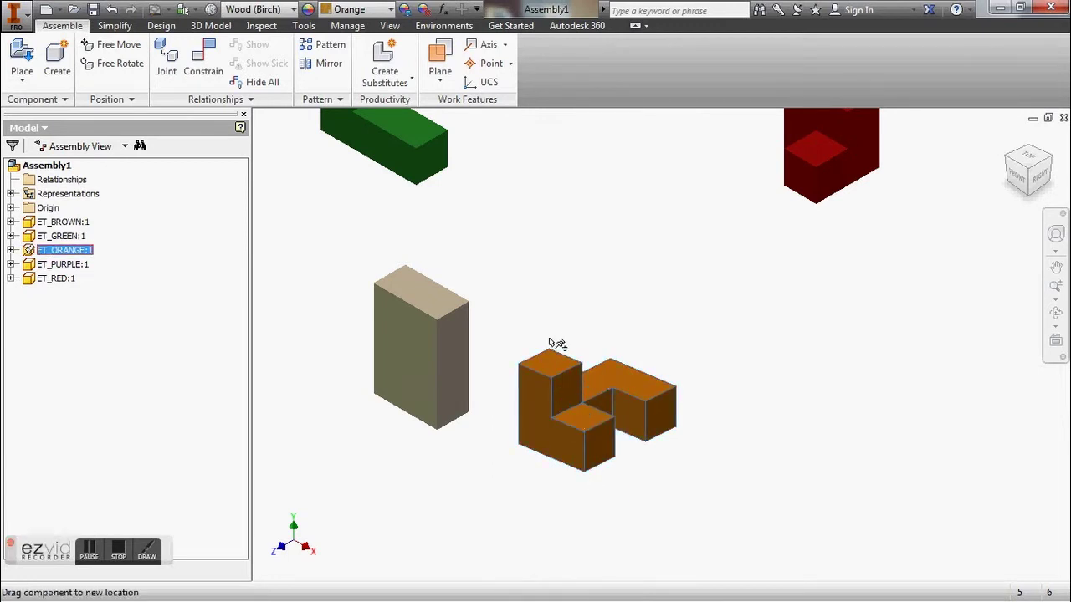
{"action": "left_click_drag", "start_coordinate": [586, 391], "coordinate": [589, 389]}
{"action": "left_click_drag", "start_coordinate": [604, 318], "coordinate": [667, 348]}
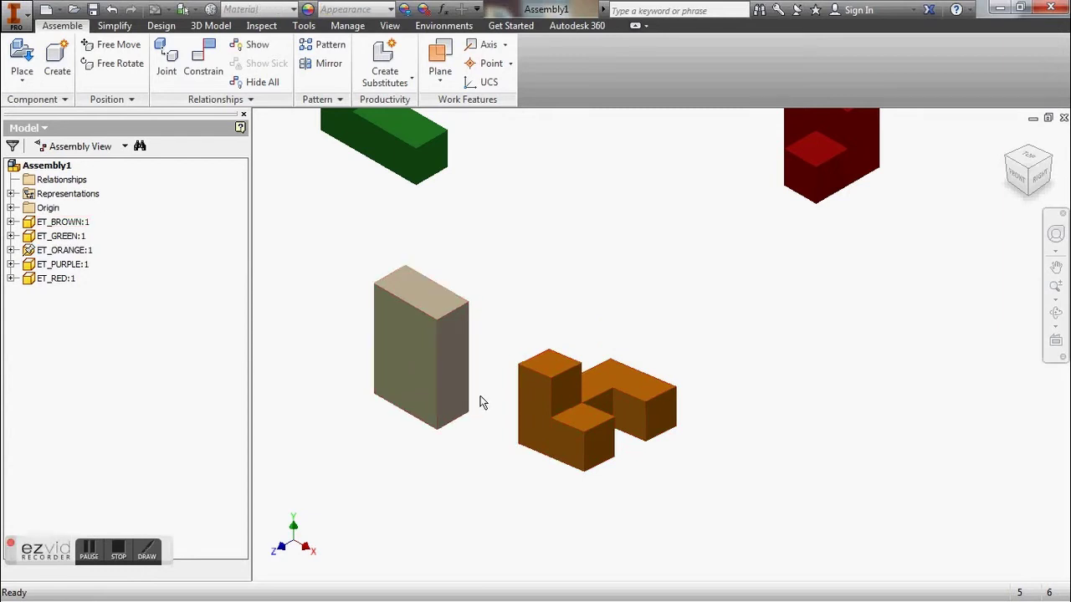
Move the red part down beside the grounded orange part
{"action": "scroll", "coordinate": [722, 277], "scroll_direction": "down", "scroll_amount": 5}
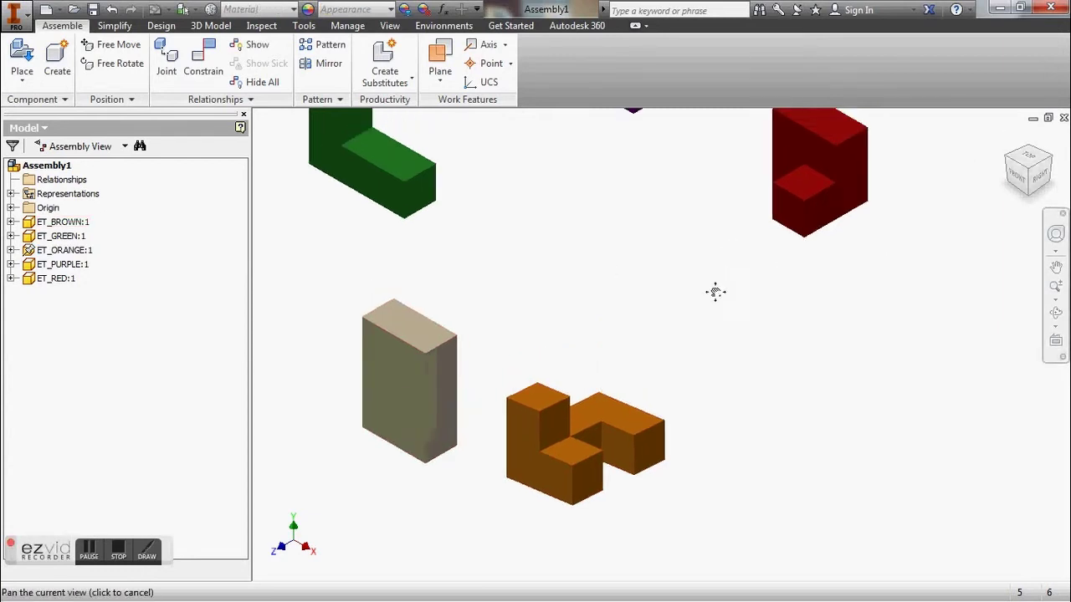
{"action": "scroll", "coordinate": [708, 301], "scroll_direction": "up", "scroll_amount": 5}
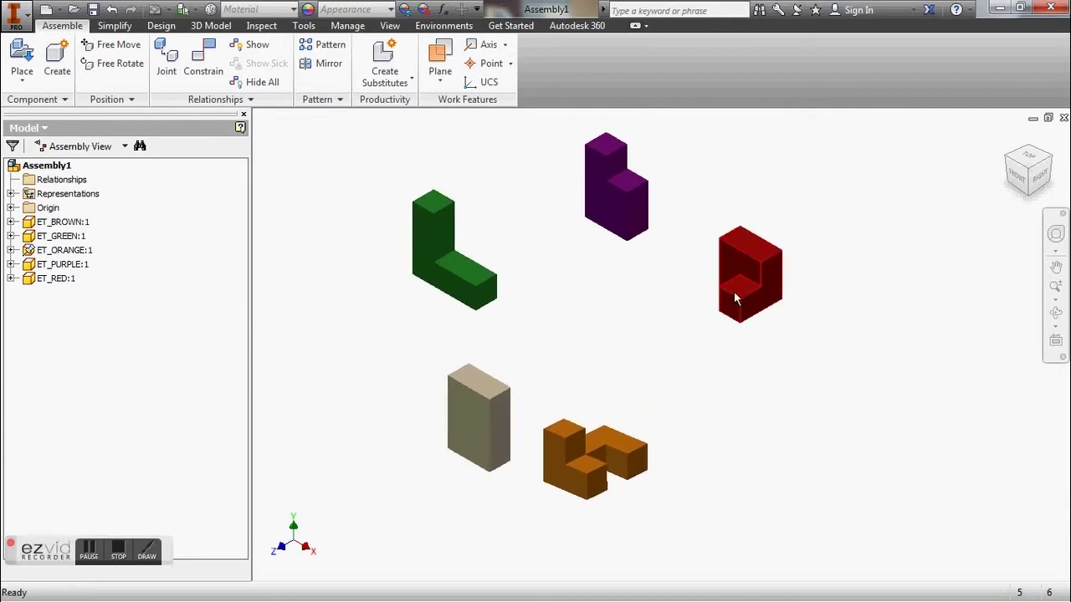
{"action": "left_click_drag", "start_coordinate": [747, 403], "coordinate": [744, 422]}
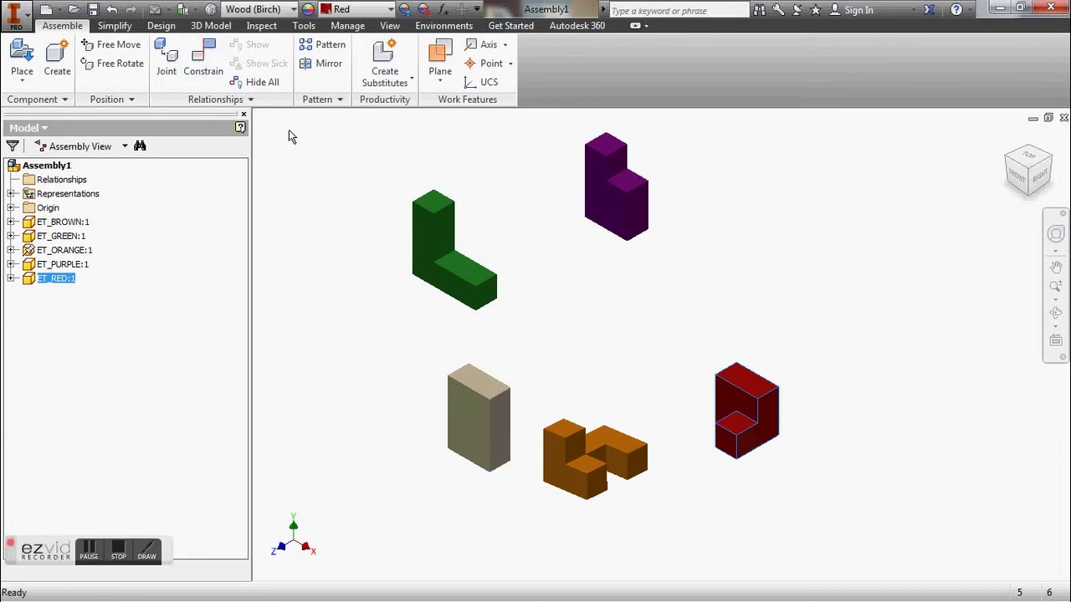
Mate the front face of the red part's low cube to the inner face of the orange part's notch
{"action": "left_click", "coordinate": [207, 63]}
{"action": "left_click_drag", "start_coordinate": [902, 179], "coordinate": [290, 113]}
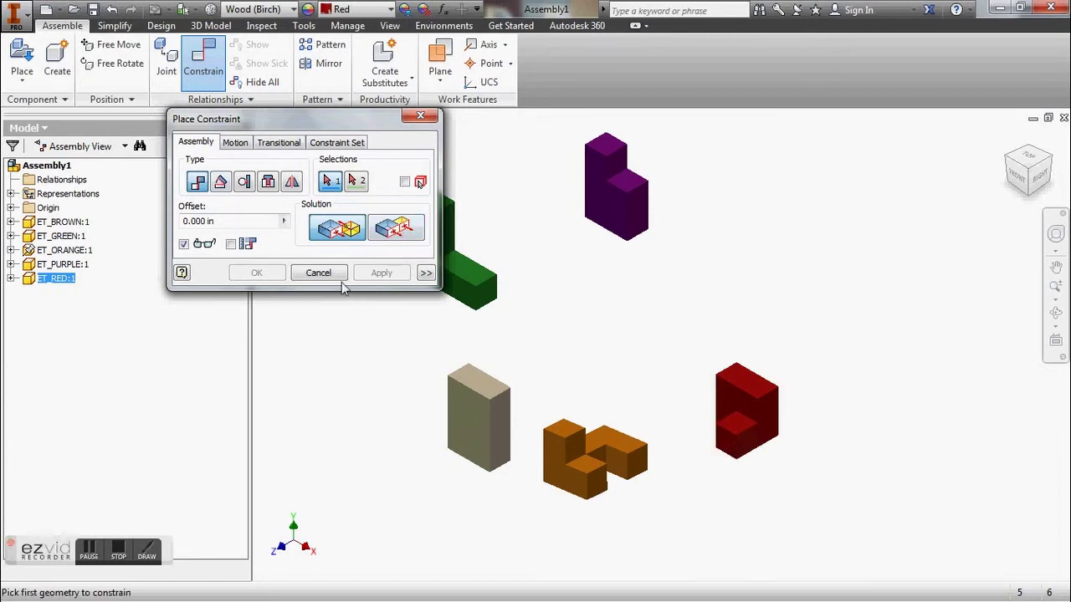
{"action": "left_click", "coordinate": [601, 460]}
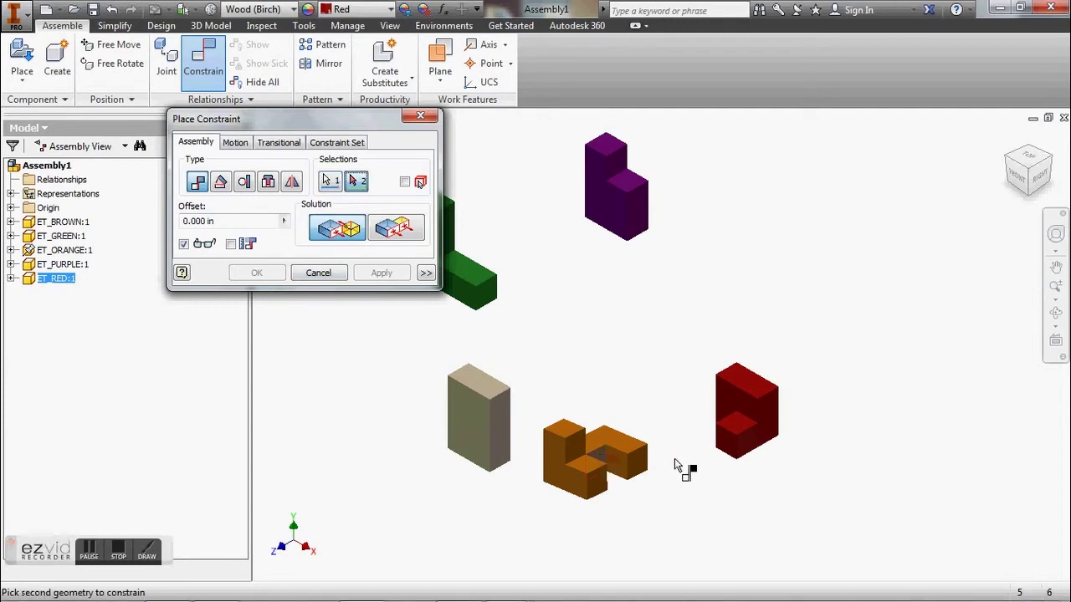
{"action": "left_click", "coordinate": [729, 445]}
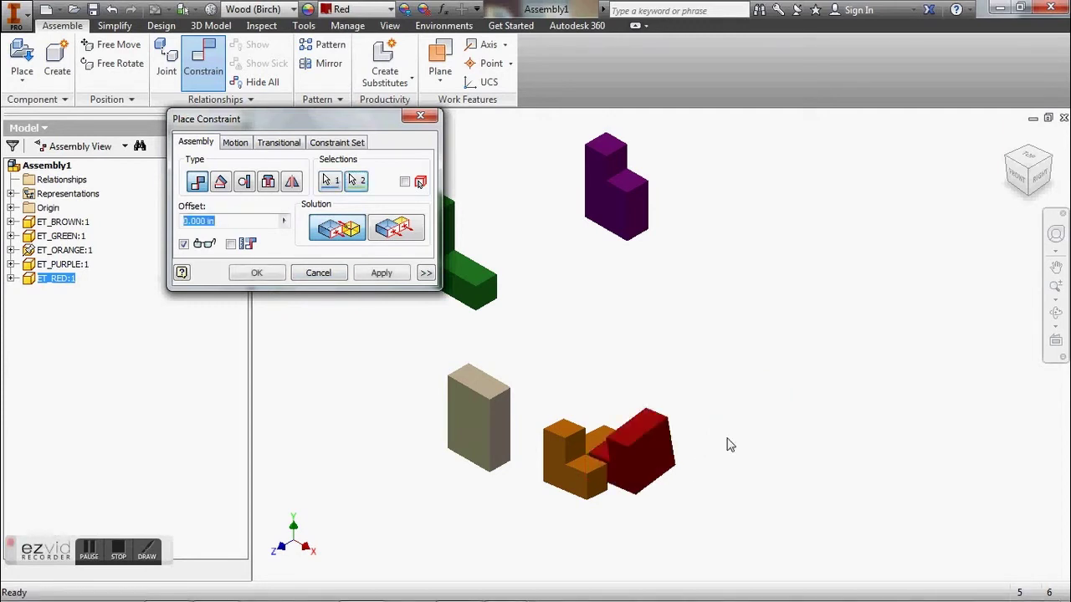
{"action": "left_click", "coordinate": [382, 276]}
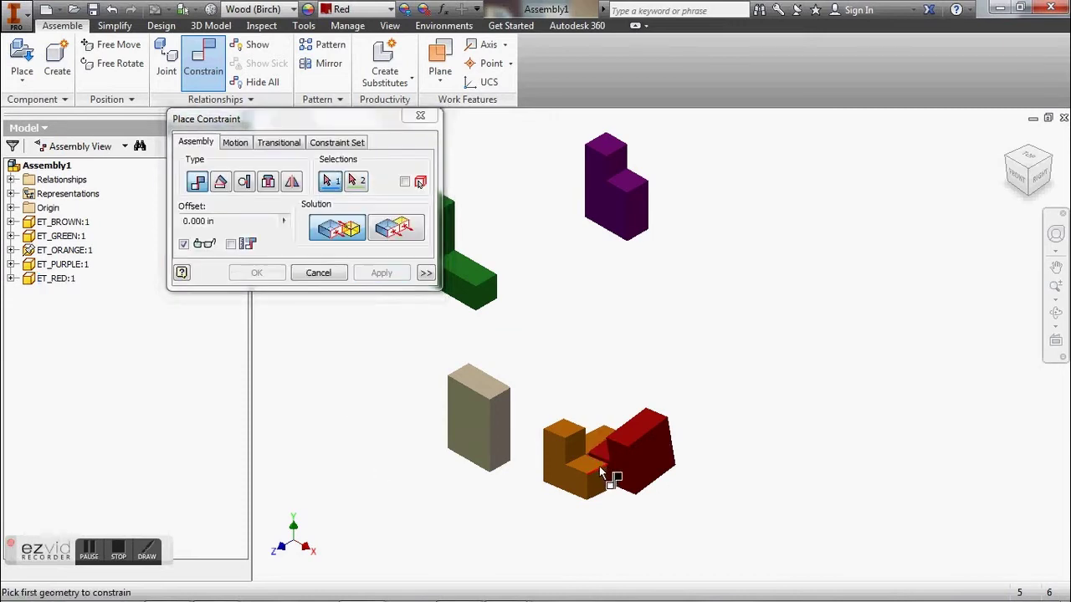
Mate the upper edge of the red part's low cube to the adjacent top edge of the orange part's front cube
{"action": "middle_click_drag", "start_coordinate": [634, 497], "coordinate": [616, 453]}
{"action": "scroll", "coordinate": [619, 456], "scroll_direction": "down", "scroll_amount": 1}
{"action": "scroll", "coordinate": [620, 458], "scroll_direction": "up", "scroll_amount": 6}
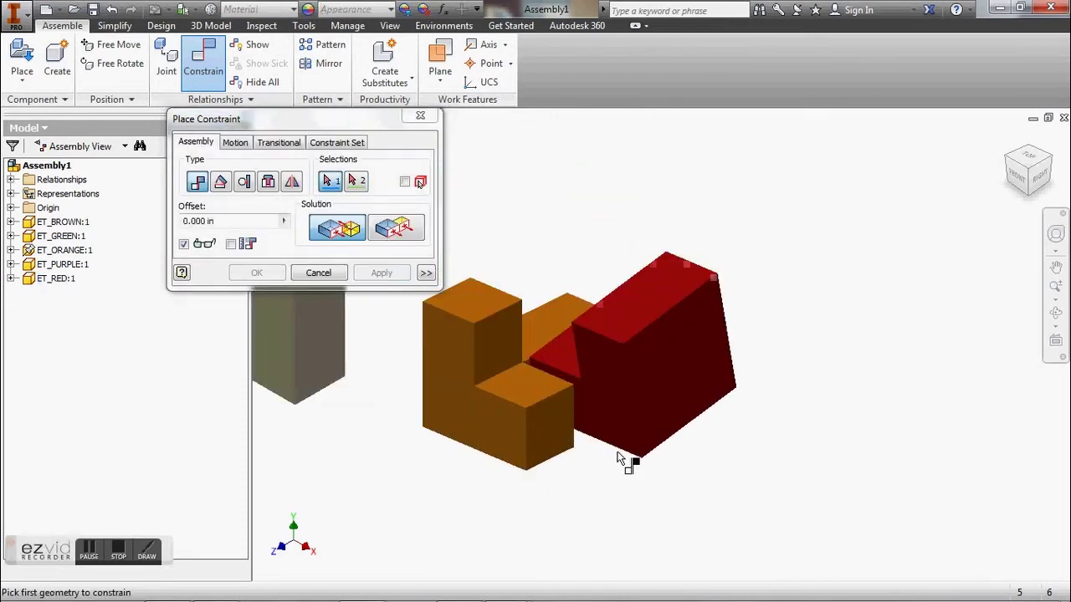
{"action": "scroll", "coordinate": [619, 459], "scroll_direction": "down", "scroll_amount": 2}
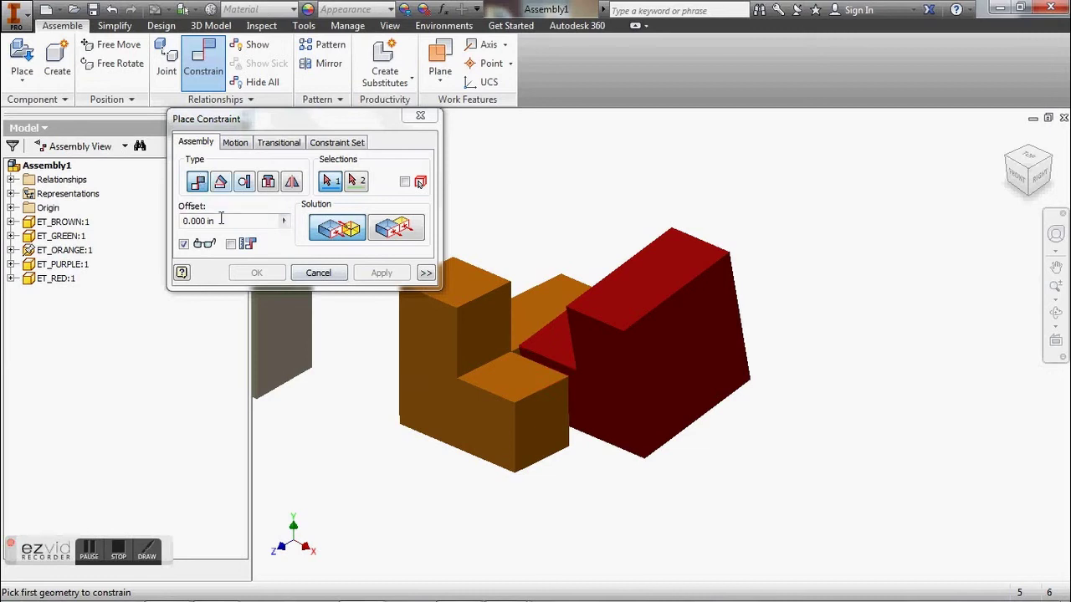
{"action": "left_click", "coordinate": [544, 361]}
{"action": "left_click", "coordinate": [541, 365]}
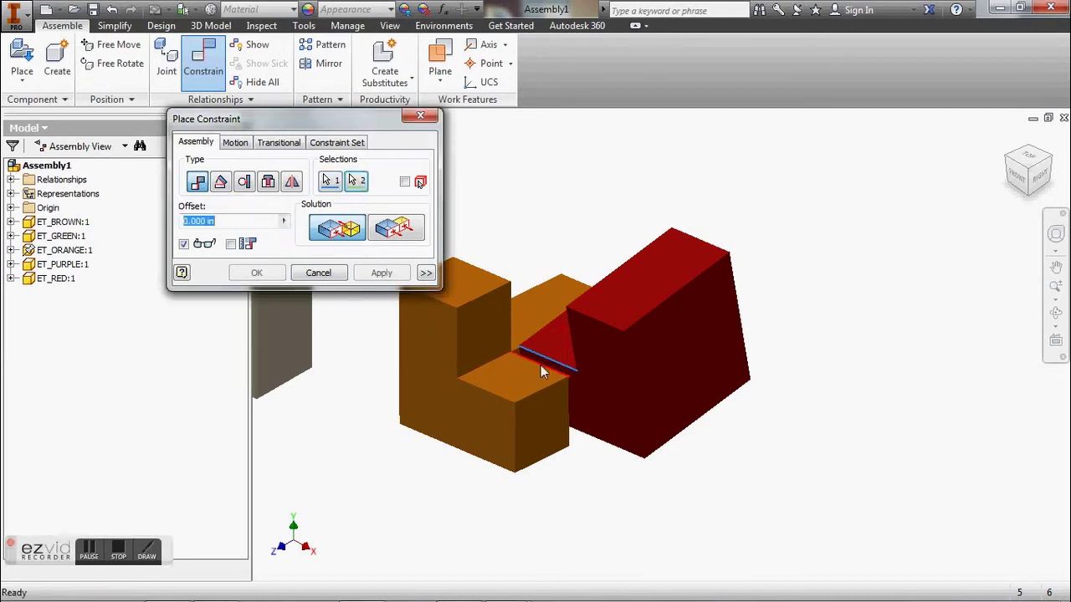
{"action": "left_click", "coordinate": [381, 273]}
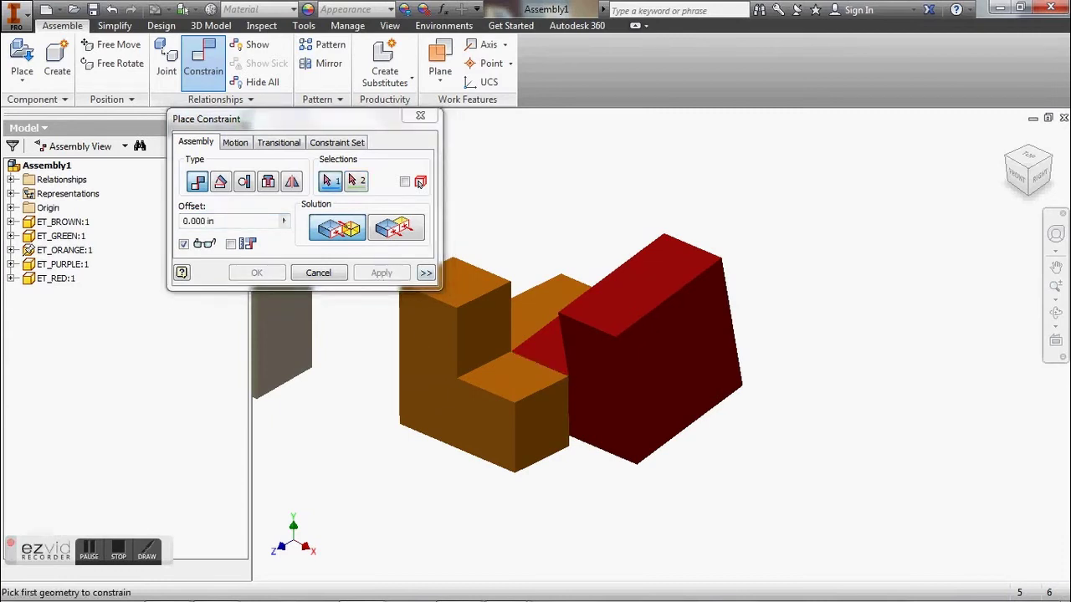
Mate the red part's rear vertical edge to the orange part's vertical edge on the back side
{"action": "left_click", "coordinate": [1046, 189]}
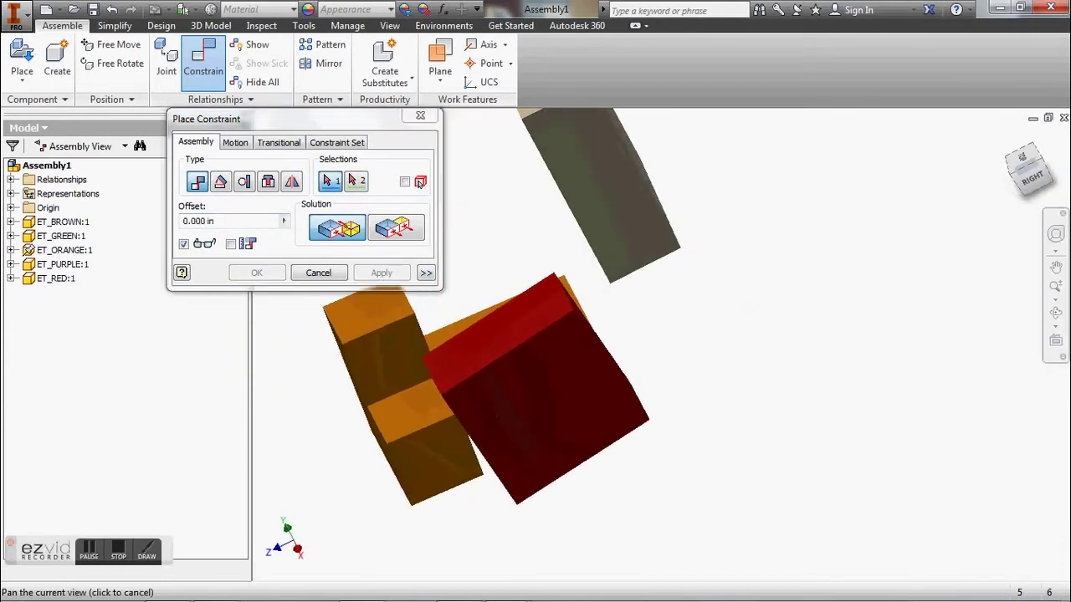
{"action": "left_click", "coordinate": [1040, 186]}
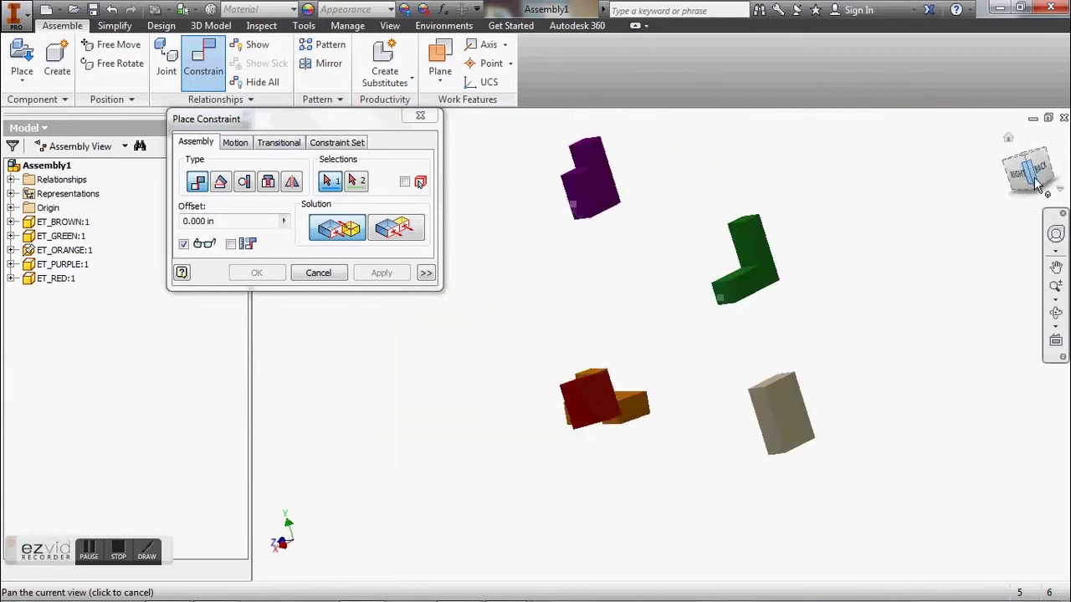
{"action": "scroll", "coordinate": [656, 406], "scroll_direction": "up", "scroll_amount": 3}
{"action": "scroll", "coordinate": [658, 403], "scroll_direction": "up", "scroll_amount": 3}
{"action": "middle_click_drag", "start_coordinate": [700, 385], "coordinate": [892, 320]}
{"action": "middle_click_drag", "start_coordinate": [774, 323], "coordinate": [773, 357]}
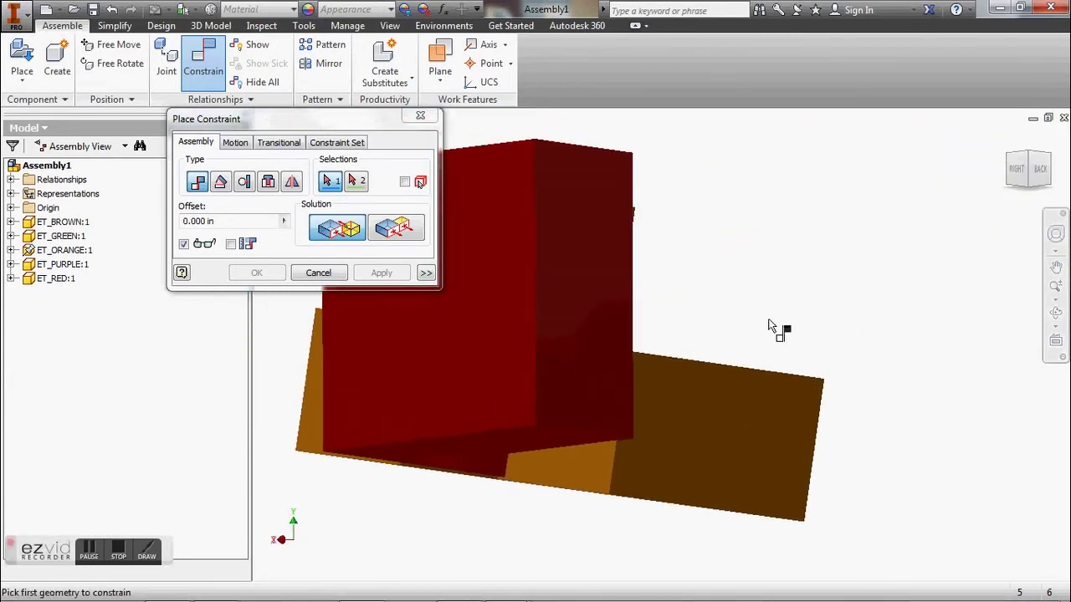
{"action": "left_click", "coordinate": [636, 328]}
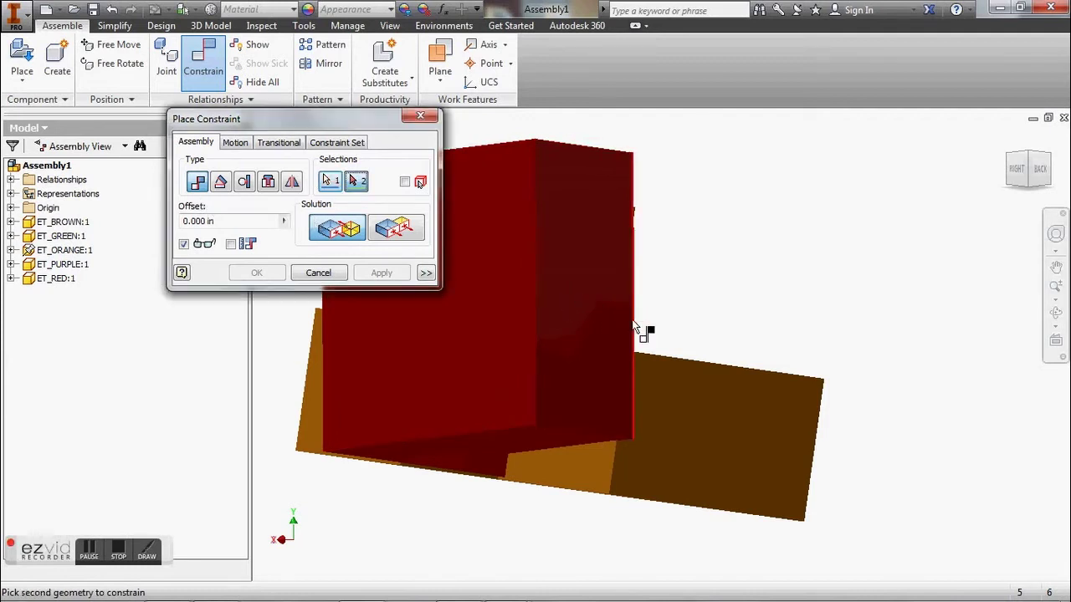
{"action": "left_click", "coordinate": [610, 482]}
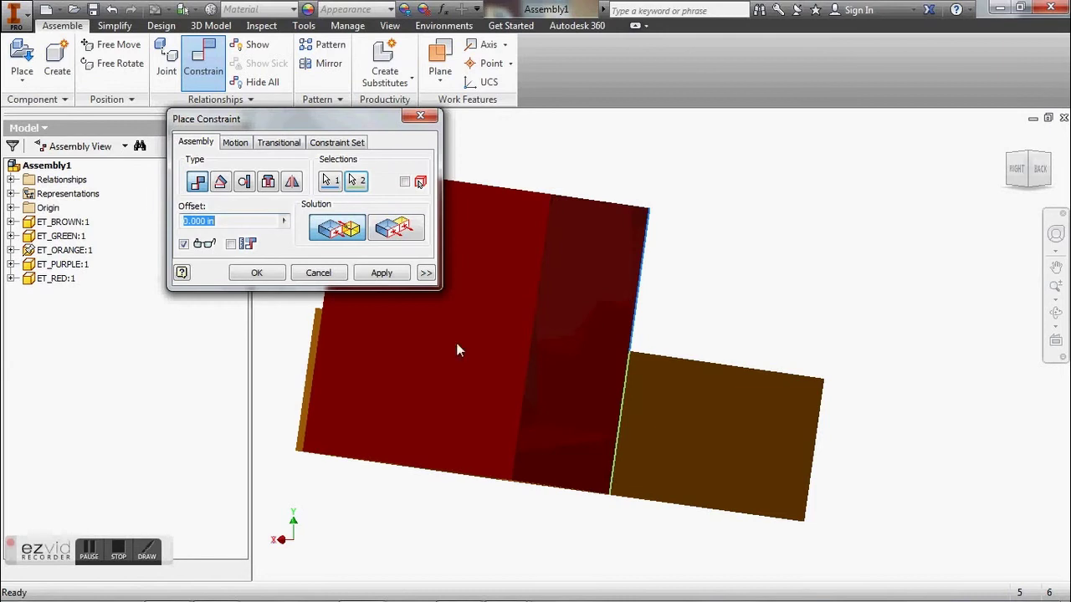
{"action": "left_click", "coordinate": [389, 272]}
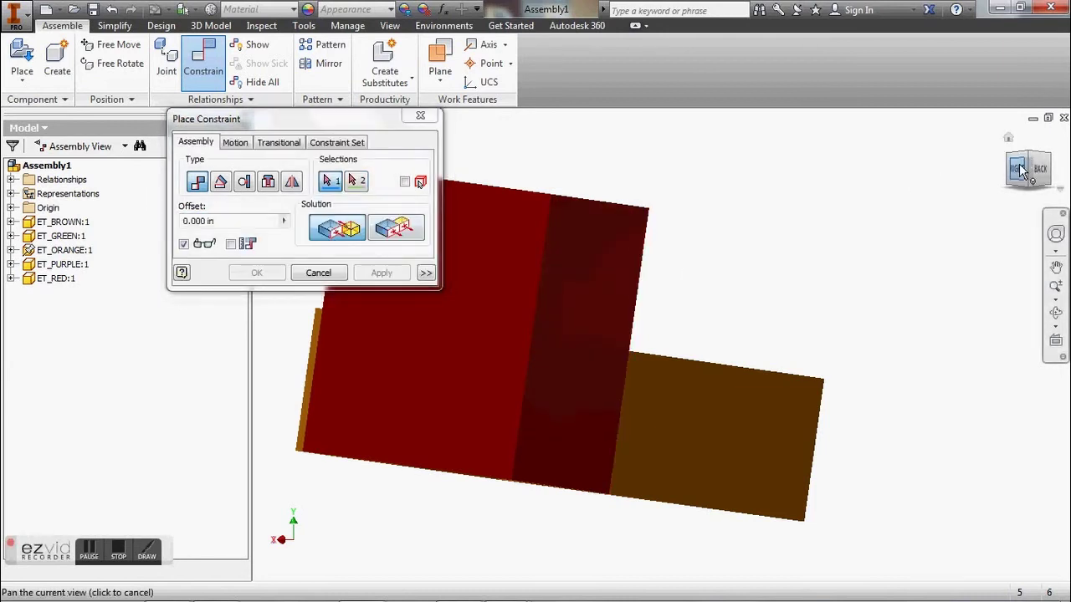
Examine how the red part fits the orange part from several angles, and finish placing constraints
{"action": "left_click", "coordinate": [1015, 142]}
{"action": "middle_click_drag", "start_coordinate": [646, 260], "coordinate": [626, 206]}
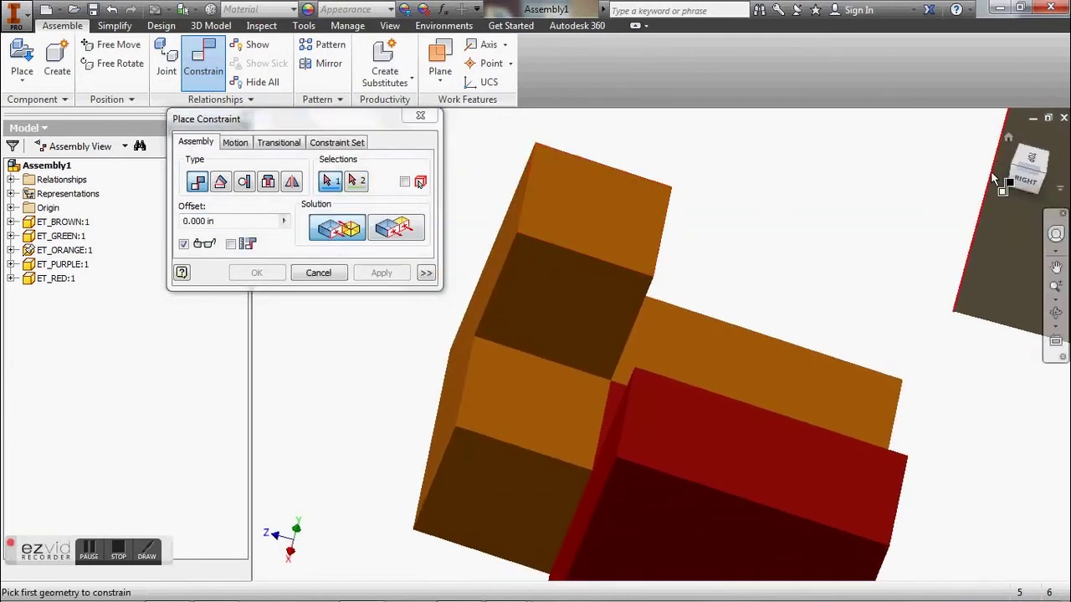
{"action": "left_click", "coordinate": [1008, 141]}
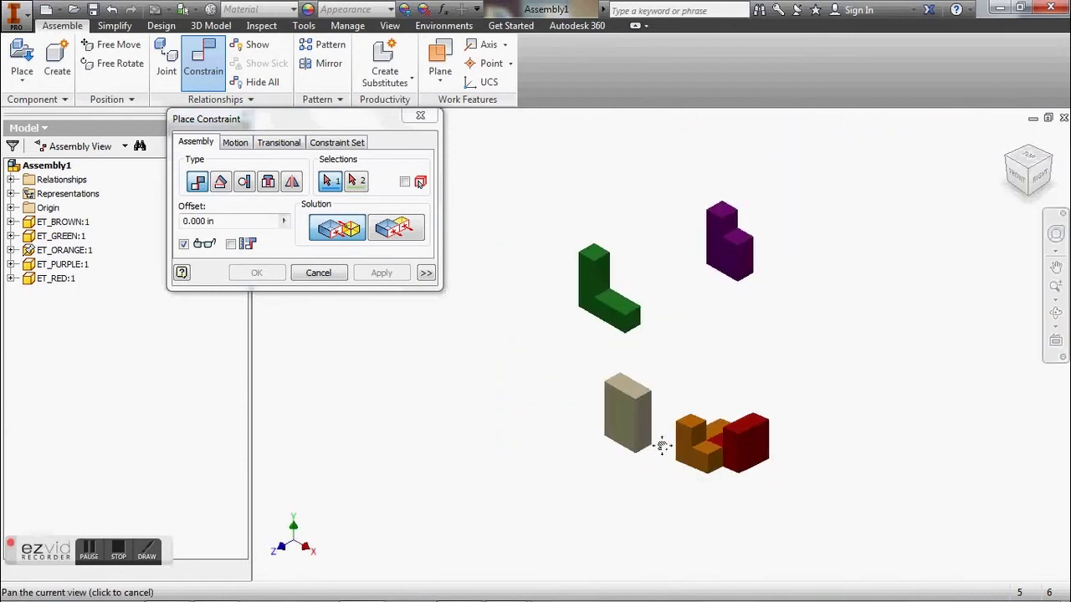
{"action": "scroll", "coordinate": [682, 480], "scroll_direction": "down", "scroll_amount": 5}
{"action": "middle_click_drag", "start_coordinate": [784, 410], "coordinate": [711, 478]}
{"action": "scroll", "coordinate": [732, 477], "scroll_direction": "up", "scroll_amount": 4}
{"action": "scroll", "coordinate": [732, 478], "scroll_direction": "down", "scroll_amount": 3}
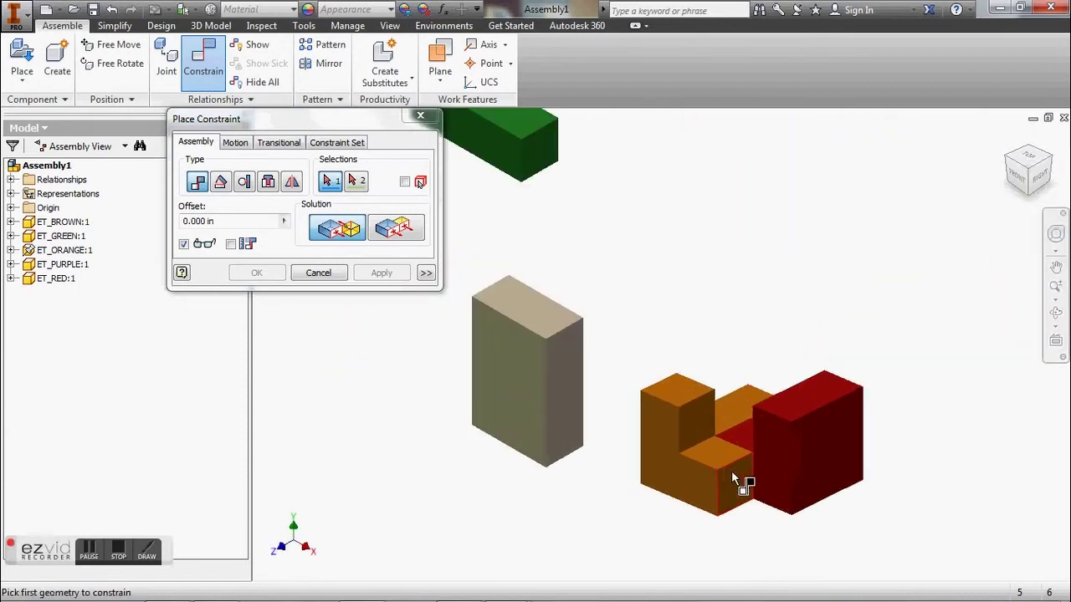
{"action": "left_click_drag", "start_coordinate": [364, 122], "coordinate": [294, 127]}
{"action": "scroll", "coordinate": [581, 387], "scroll_direction": "up", "scroll_amount": 3}
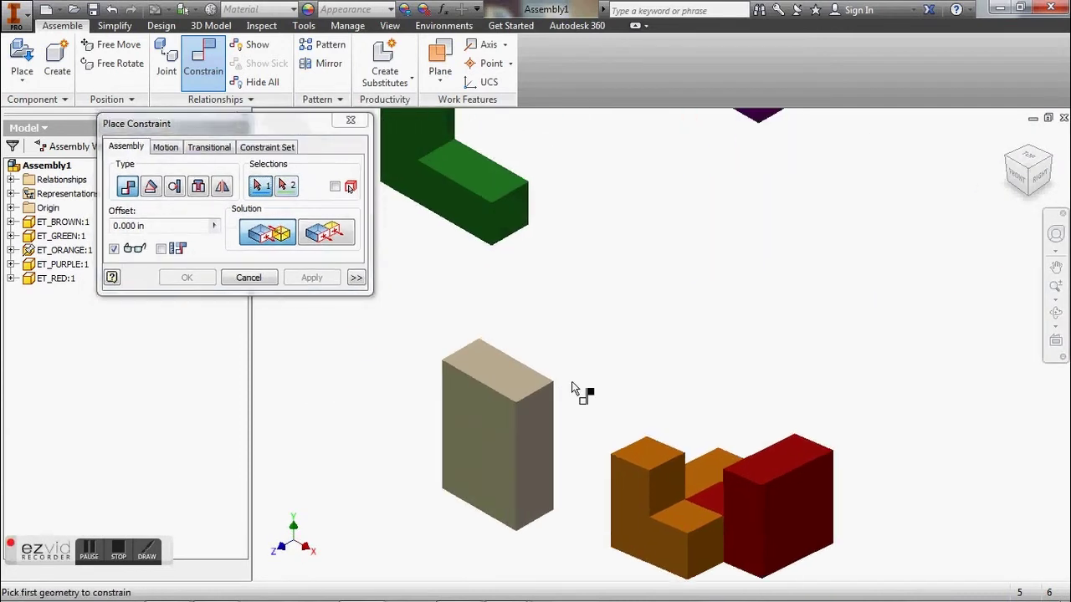
{"action": "middle_click_drag", "start_coordinate": [668, 300], "coordinate": [613, 336]}
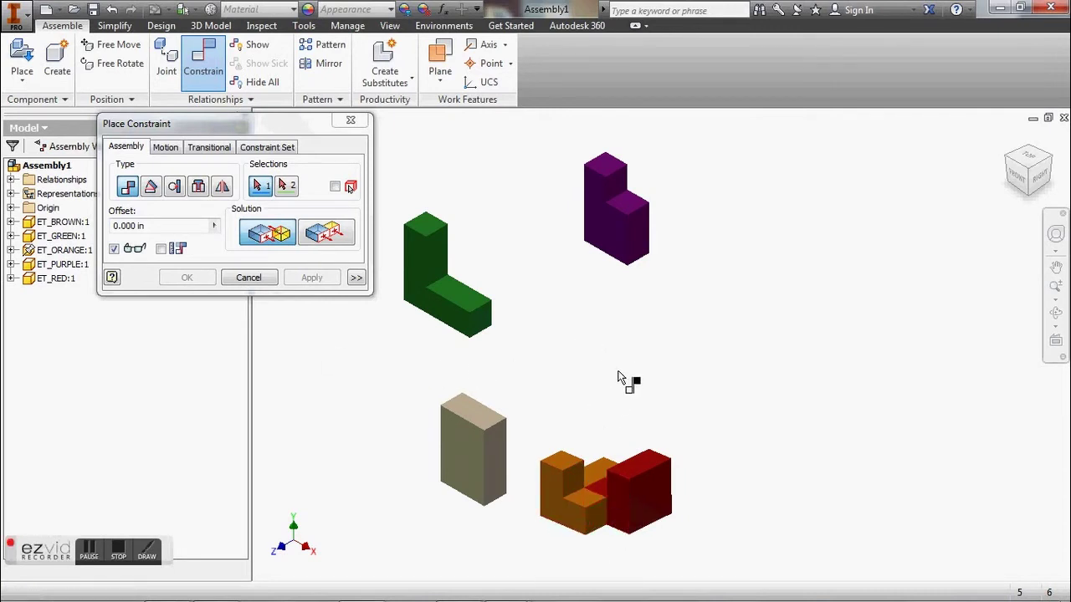
{"action": "left_click", "coordinate": [351, 122]}
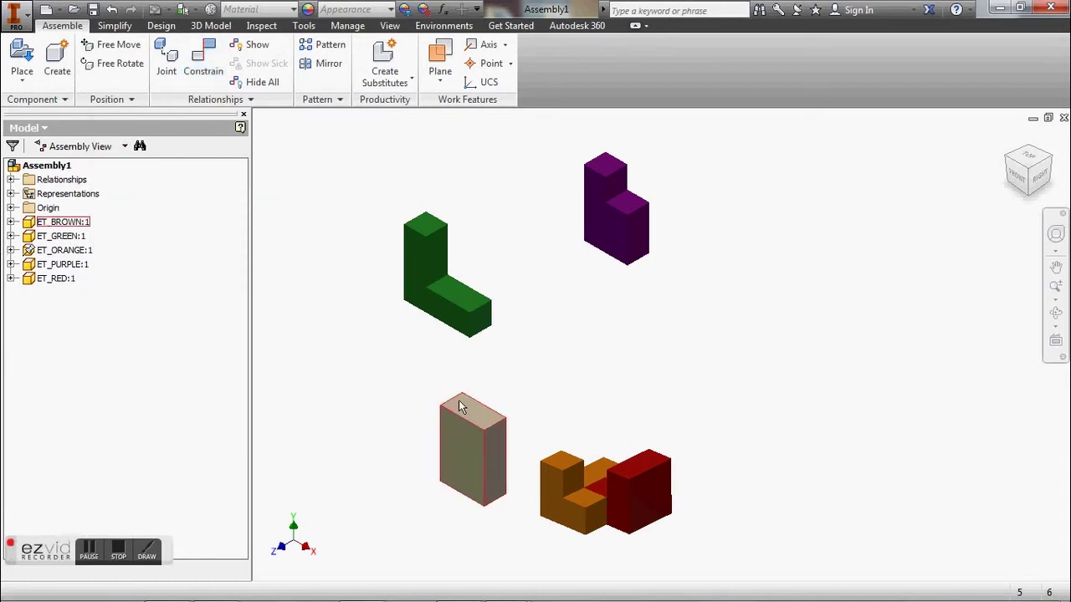
{"action": "middle_click_drag", "start_coordinate": [612, 539], "coordinate": [605, 425]}
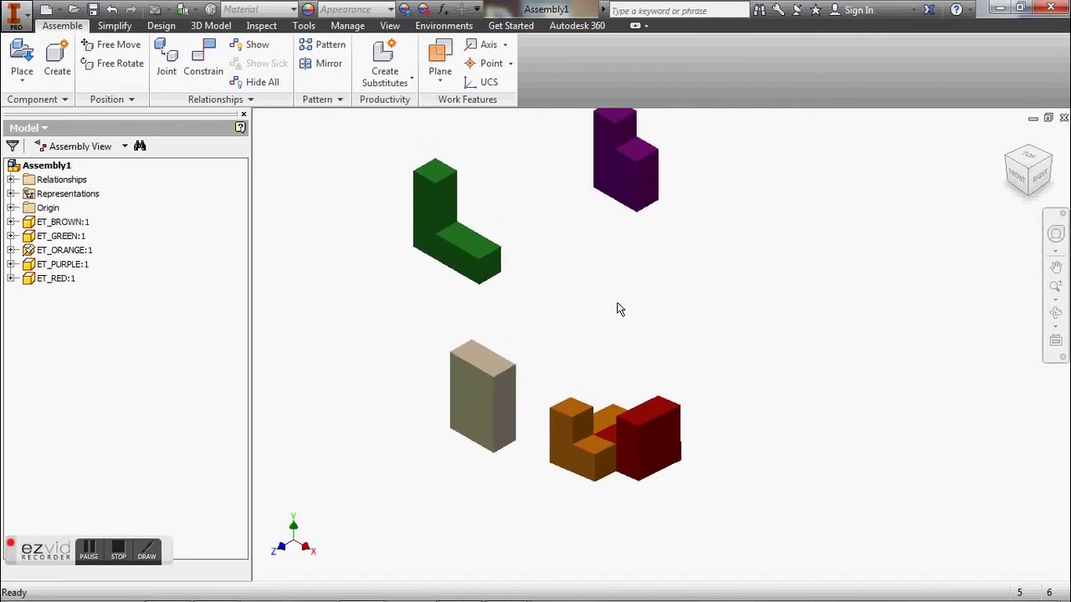
List the orange part's mate constraints and view the options available for the third one, Mate:3
{"action": "left_click", "coordinate": [10, 250]}
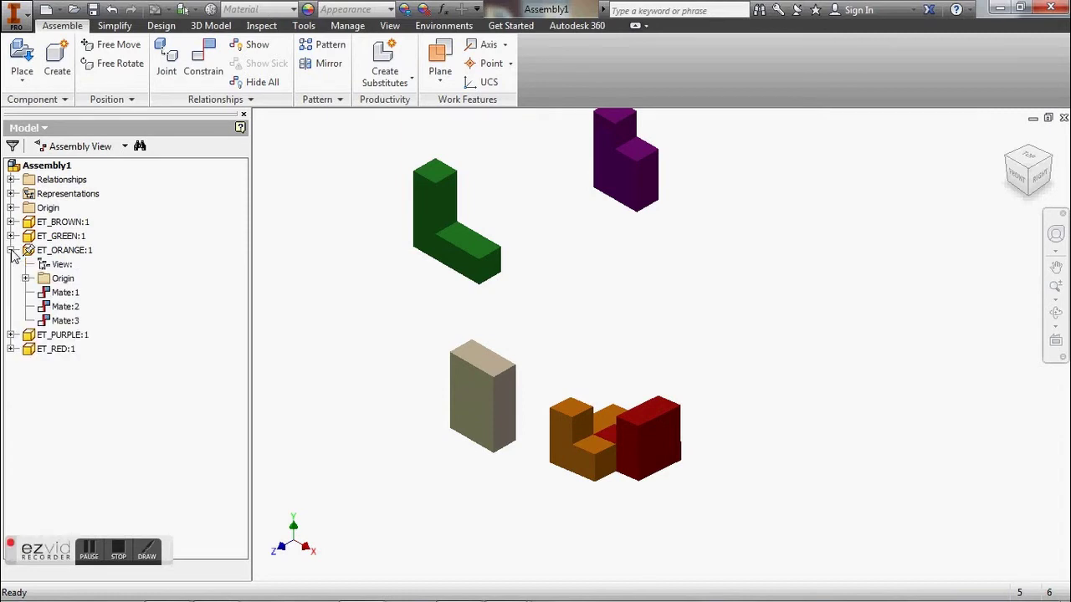
{"action": "right_click", "coordinate": [65, 323]}
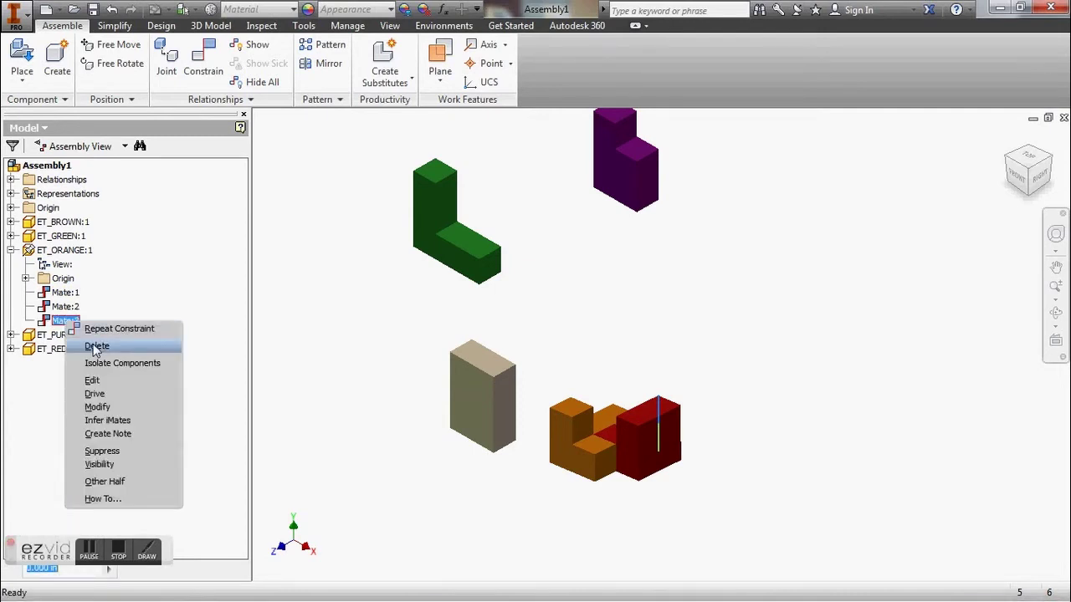
{"action": "left_click", "coordinate": [330, 321]}
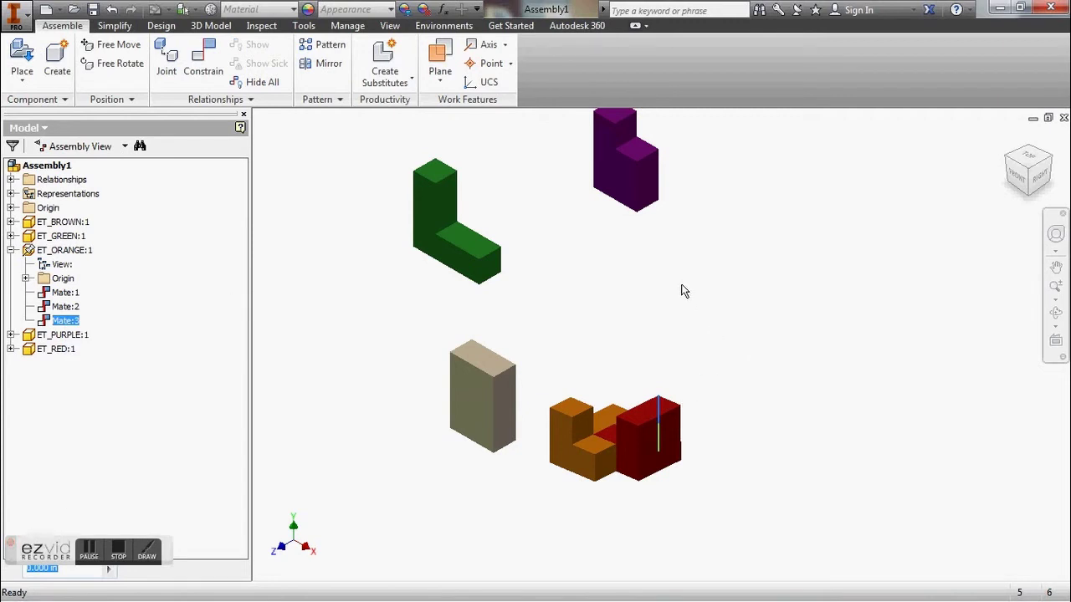
{"action": "middle_click_drag", "start_coordinate": [681, 287], "coordinate": [610, 342]}
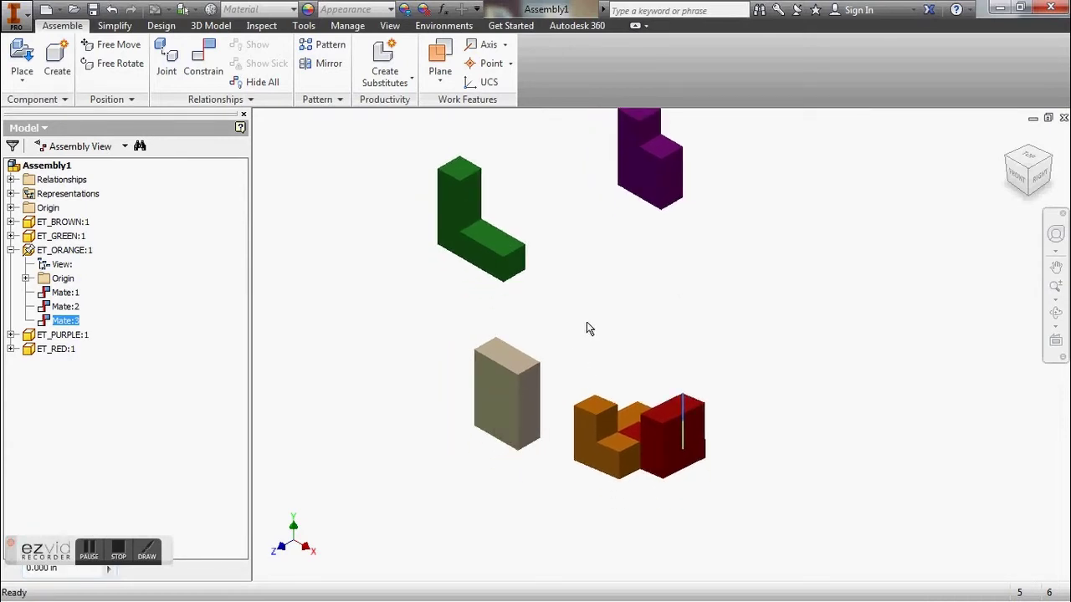
Move the green part above the orange and red pair, and mate its foot's upper face to the red part's front face
{"action": "left_click_drag", "start_coordinate": [479, 238], "coordinate": [607, 285]}
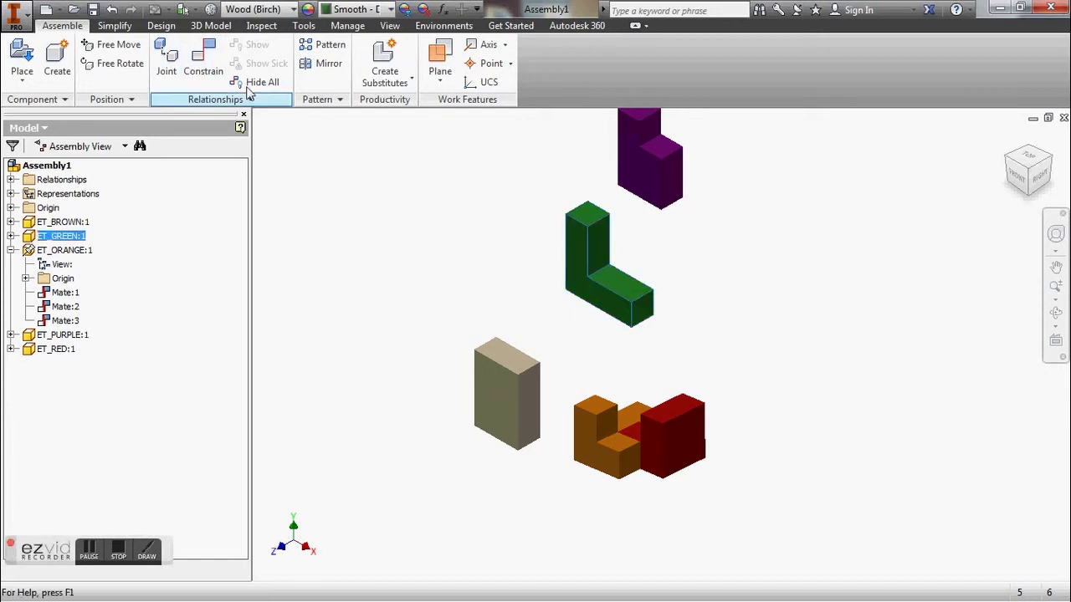
{"action": "left_click", "coordinate": [205, 63]}
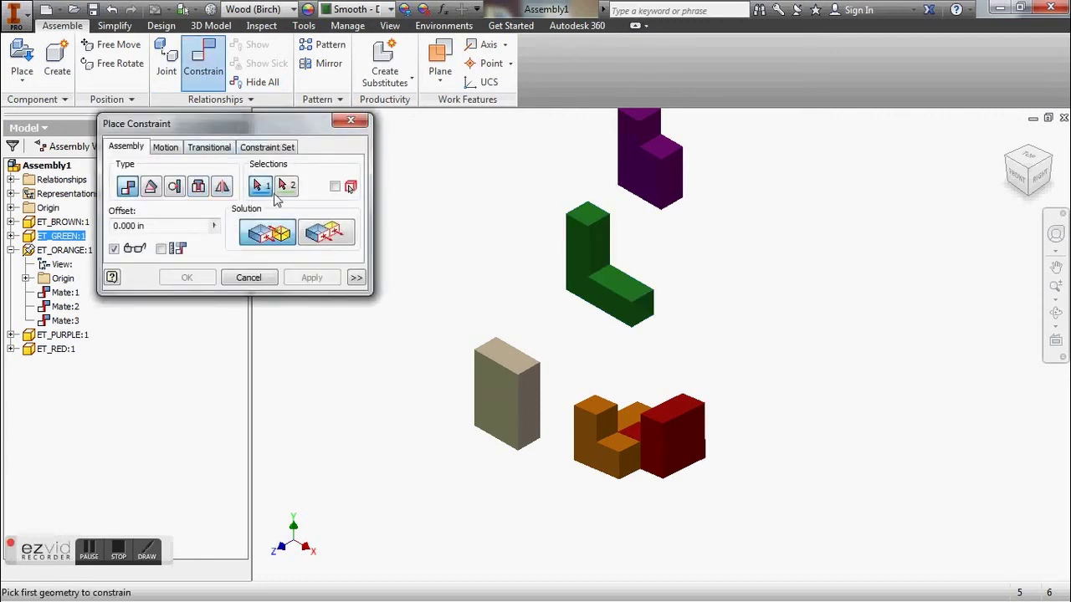
{"action": "left_click", "coordinate": [618, 289]}
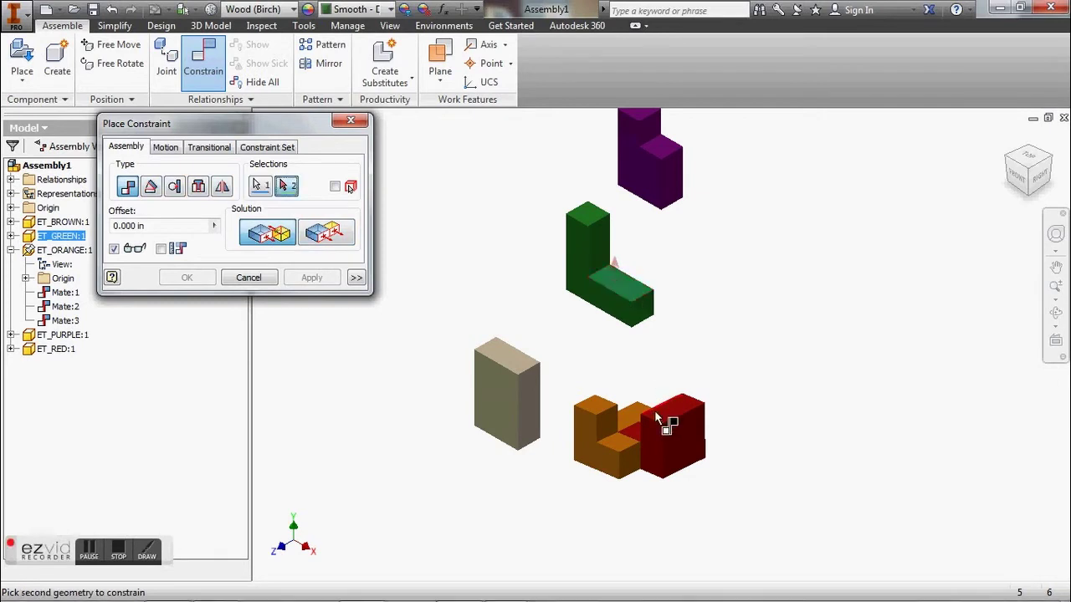
{"action": "left_click", "coordinate": [652, 456]}
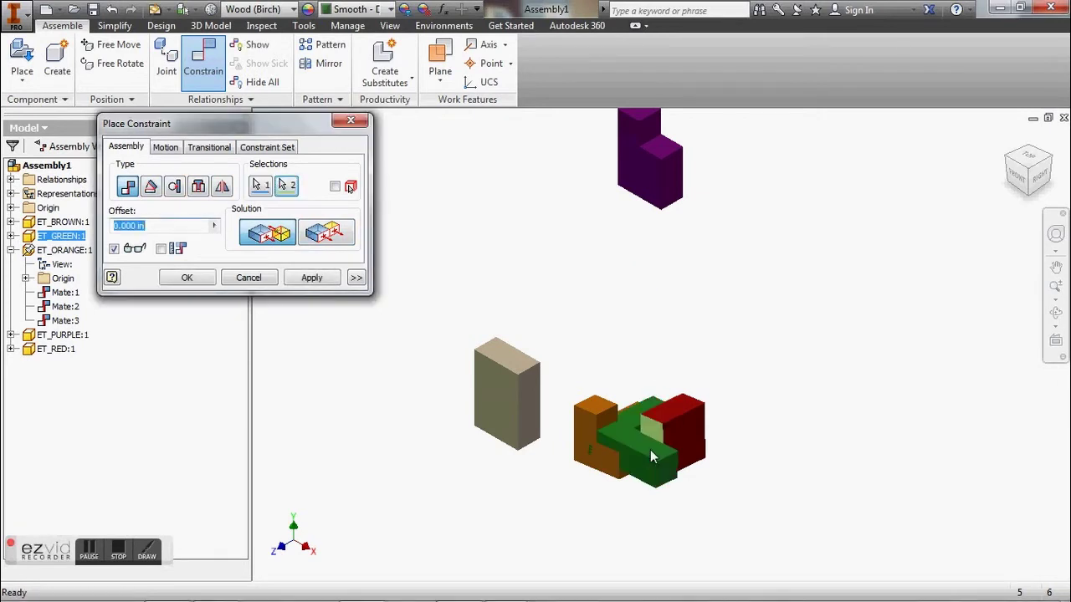
{"action": "left_click", "coordinate": [306, 285]}
Free-rotate the green part until one leg hangs down in front of the red part and the other runs along its top
{"action": "middle_click_drag", "start_coordinate": [604, 397], "coordinate": [538, 272]}
{"action": "scroll", "coordinate": [576, 359], "scroll_direction": "down", "scroll_amount": 6}
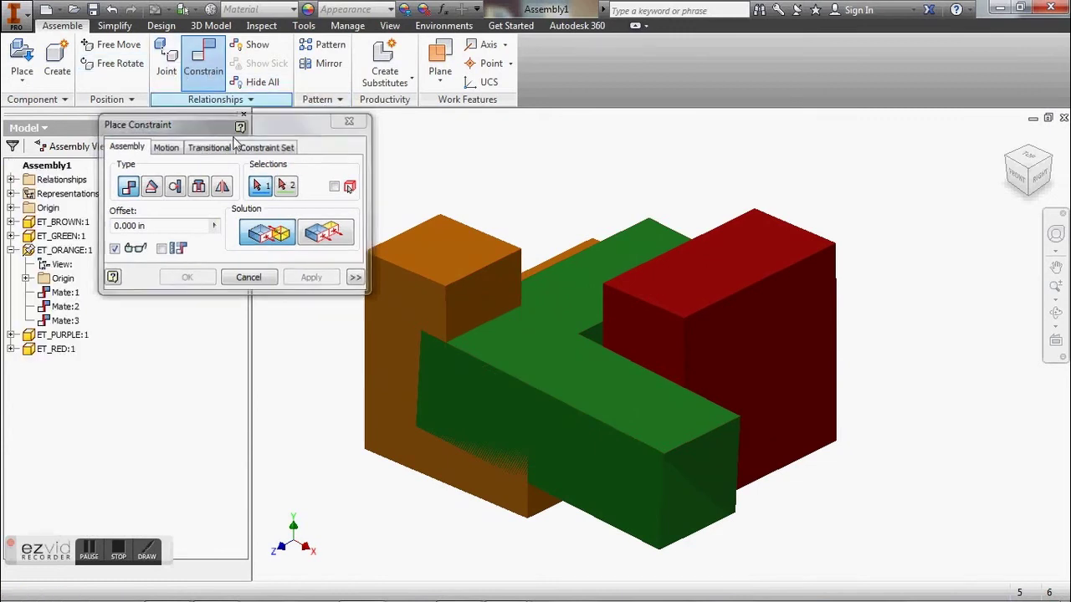
{"action": "key", "text": "Escape"}
{"action": "key", "text": "g"}
{"action": "left_click", "coordinate": [551, 369]}
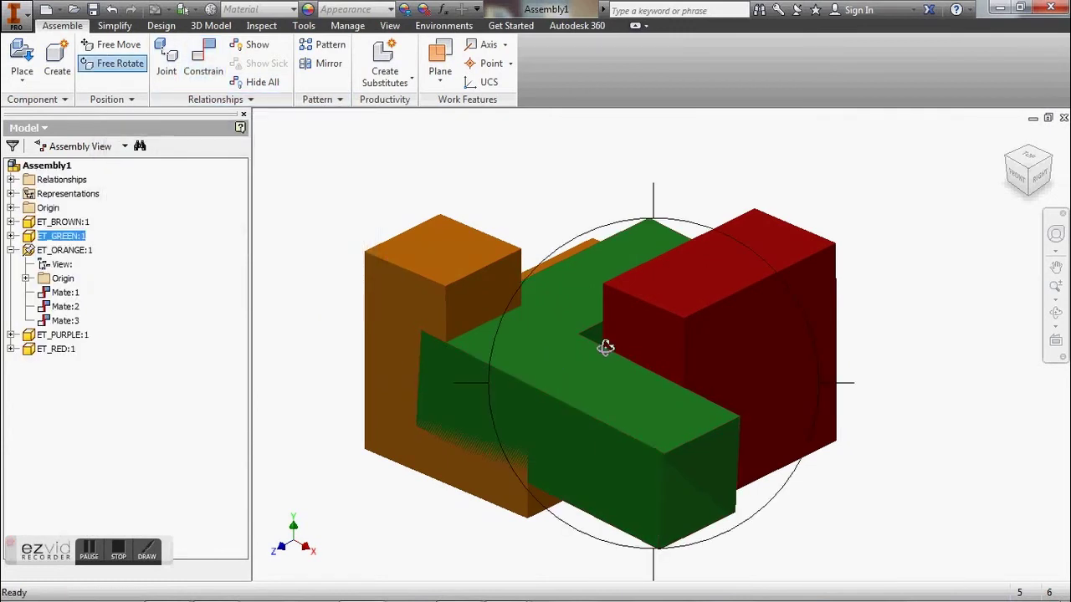
{"action": "left_click_drag", "start_coordinate": [642, 332], "coordinate": [645, 455]}
{"action": "left_click_drag", "start_coordinate": [830, 236], "coordinate": [797, 238]}
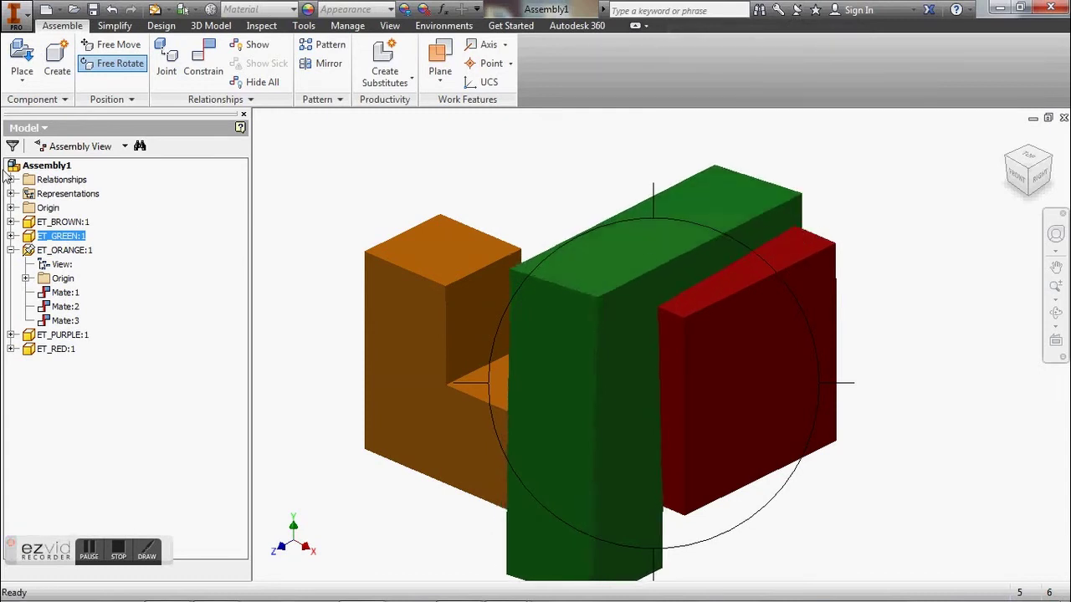
Mate the vertical edge of the green part's hanging leg to the red part's near vertical edge
{"action": "left_click", "coordinate": [205, 72]}
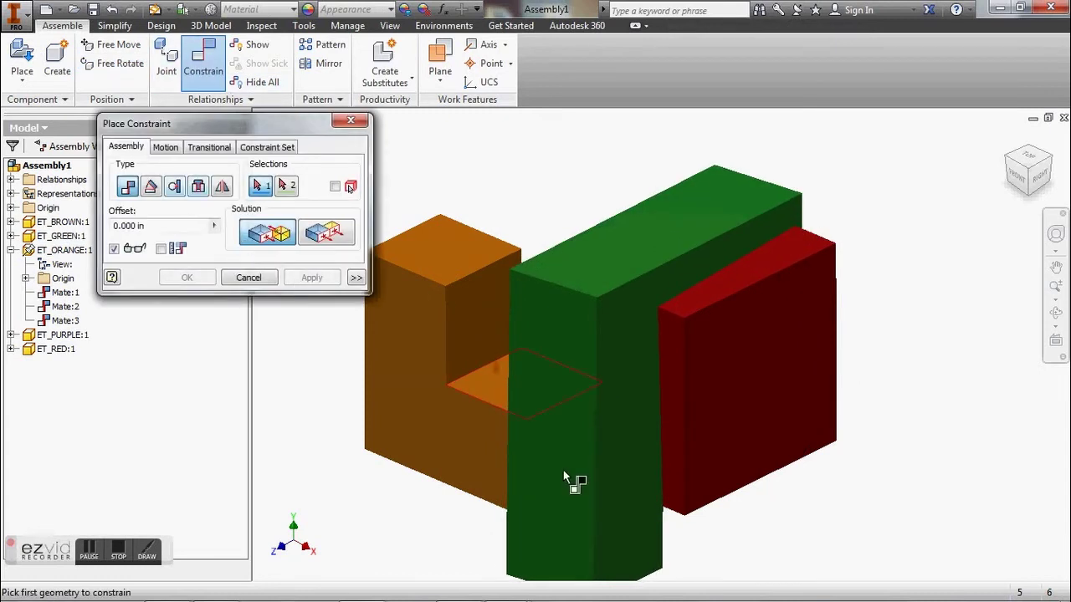
{"action": "left_click", "coordinate": [666, 508]}
{"action": "left_click", "coordinate": [685, 482]}
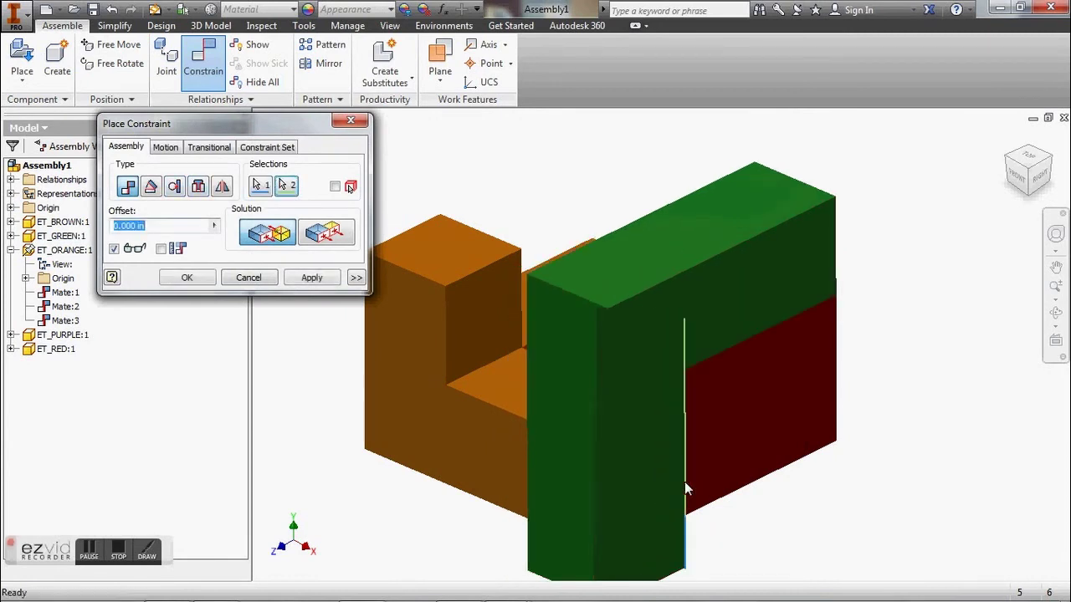
{"action": "left_click", "coordinate": [322, 278]}
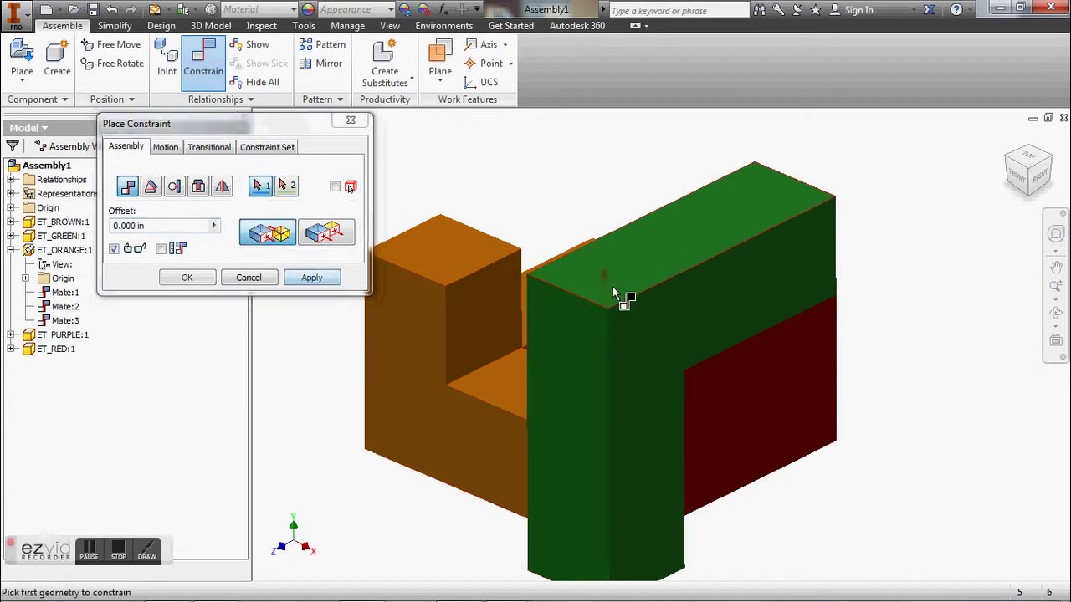
Mate the lower edge of the green part's horizontal leg to the red part's upper front edge with zero offset
{"action": "left_click", "coordinate": [655, 313]}
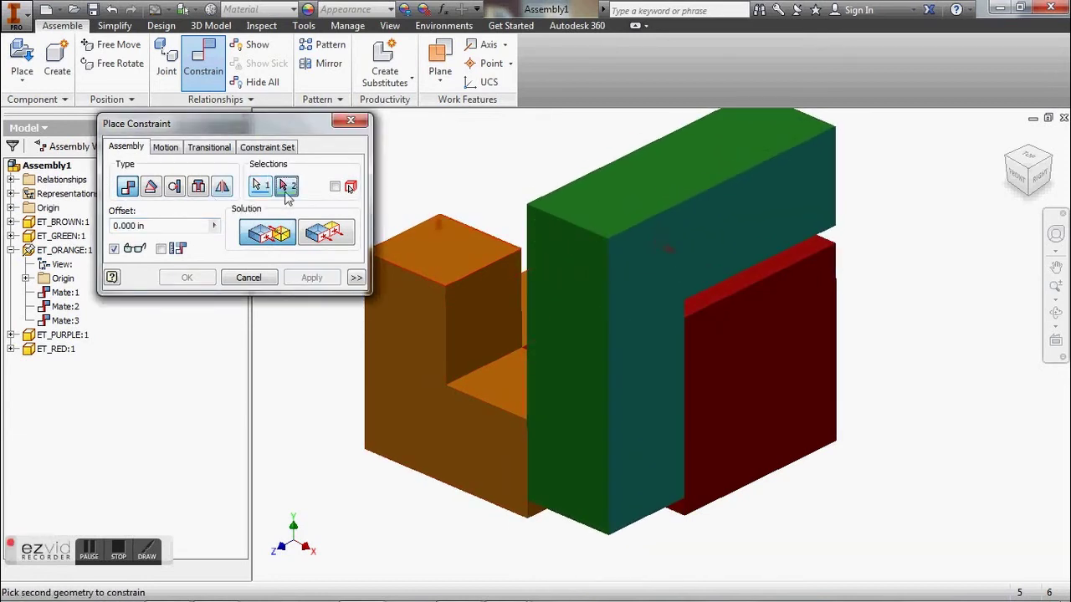
{"action": "left_click", "coordinate": [249, 279]}
{"action": "left_click", "coordinate": [216, 57]}
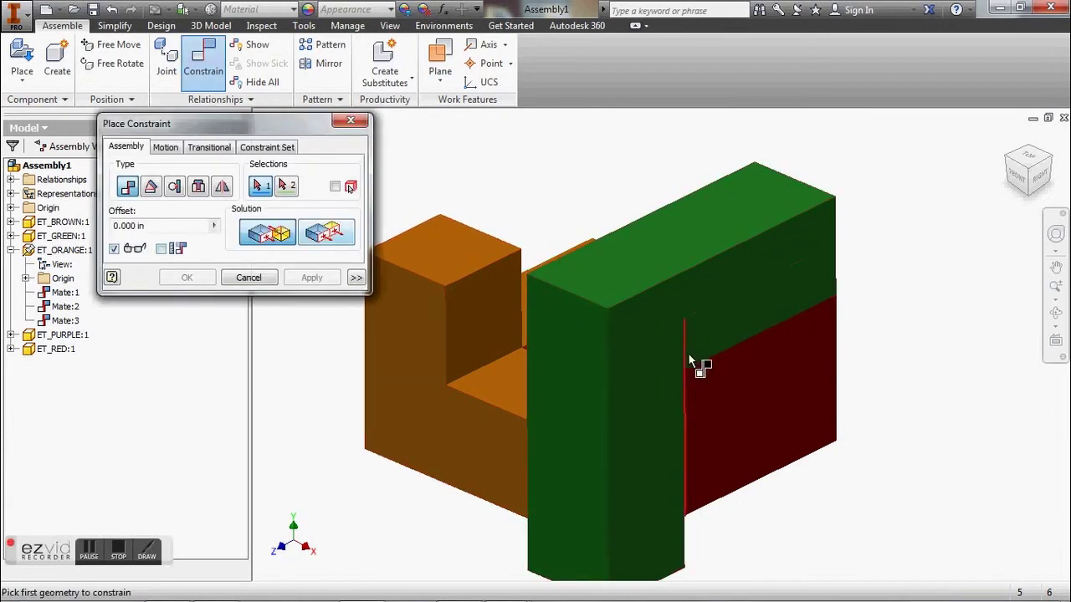
{"action": "left_click", "coordinate": [710, 364]}
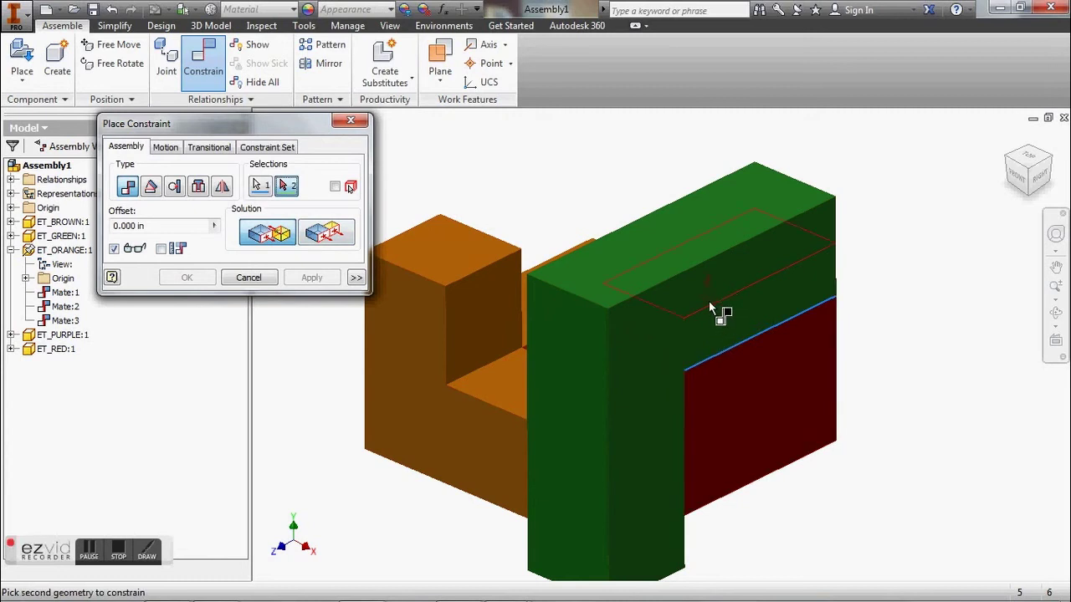
{"action": "left_click", "coordinate": [711, 307]}
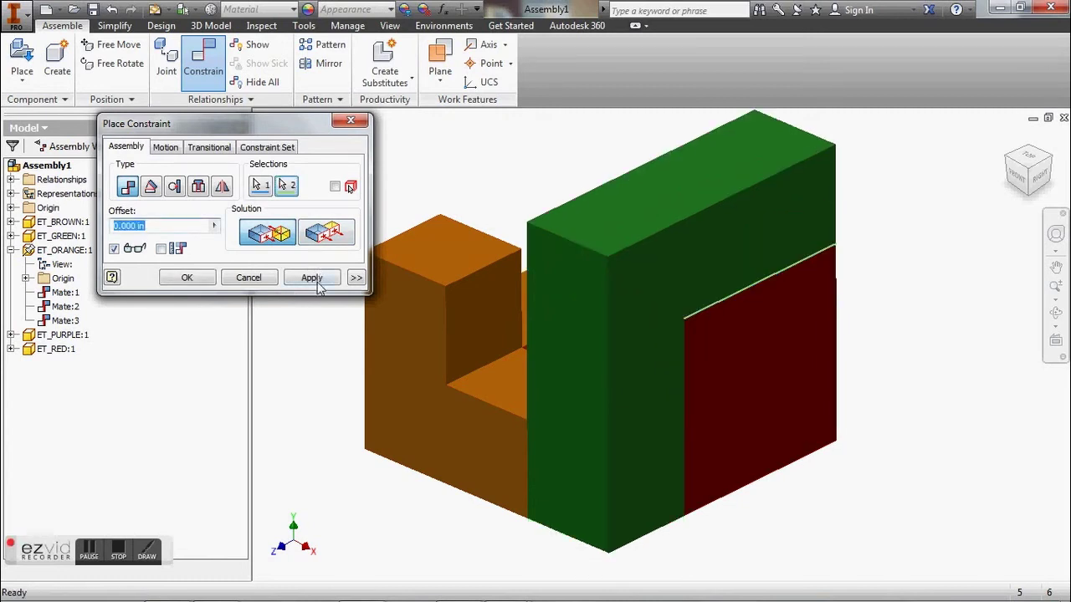
{"action": "left_click", "coordinate": [312, 279]}
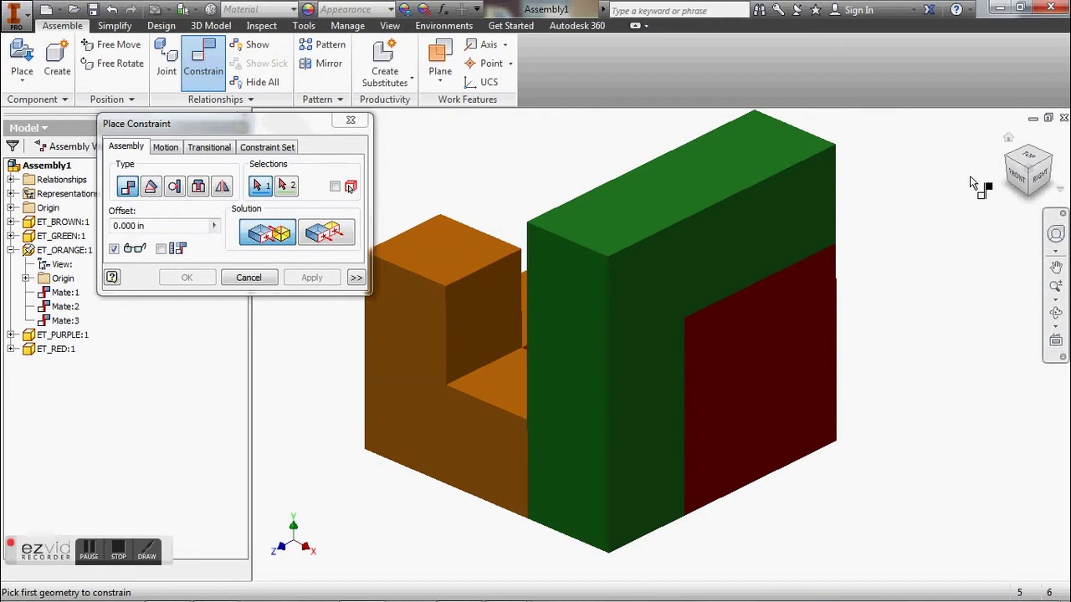
Move the purple part down to the open space beside the orange, red and green group, above the brown part
{"action": "mouse_move", "coordinate": [1028, 184]}
{"action": "left_mouse_down"}
{"action": "mouse_move", "coordinate": [1049, 203]}
{"action": "mouse_move", "coordinate": [1029, 190]}
{"action": "left_mouse_up"}
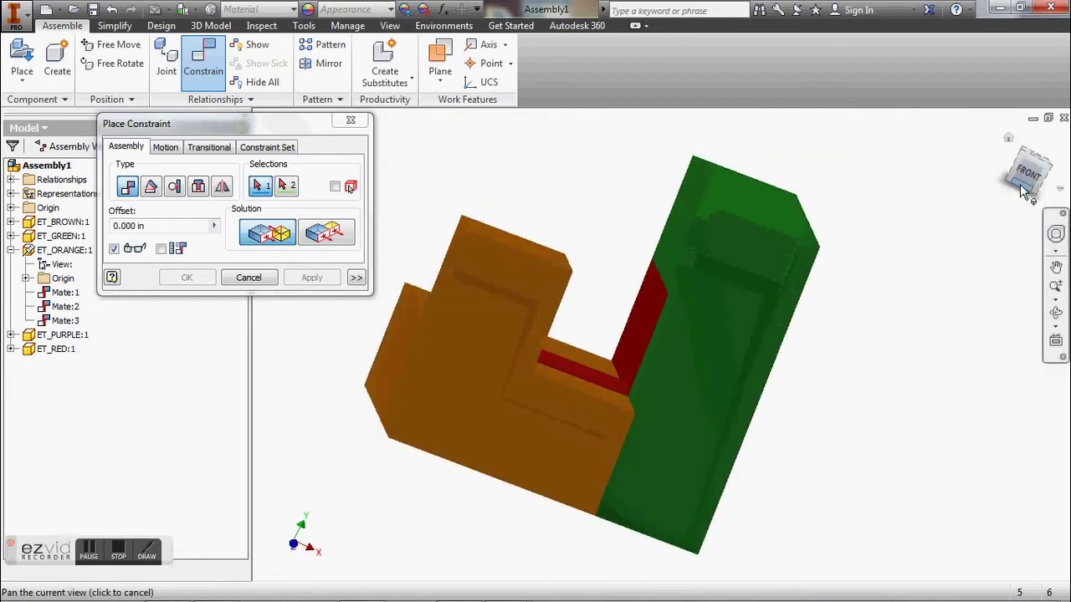
{"action": "left_click", "coordinate": [1008, 139]}
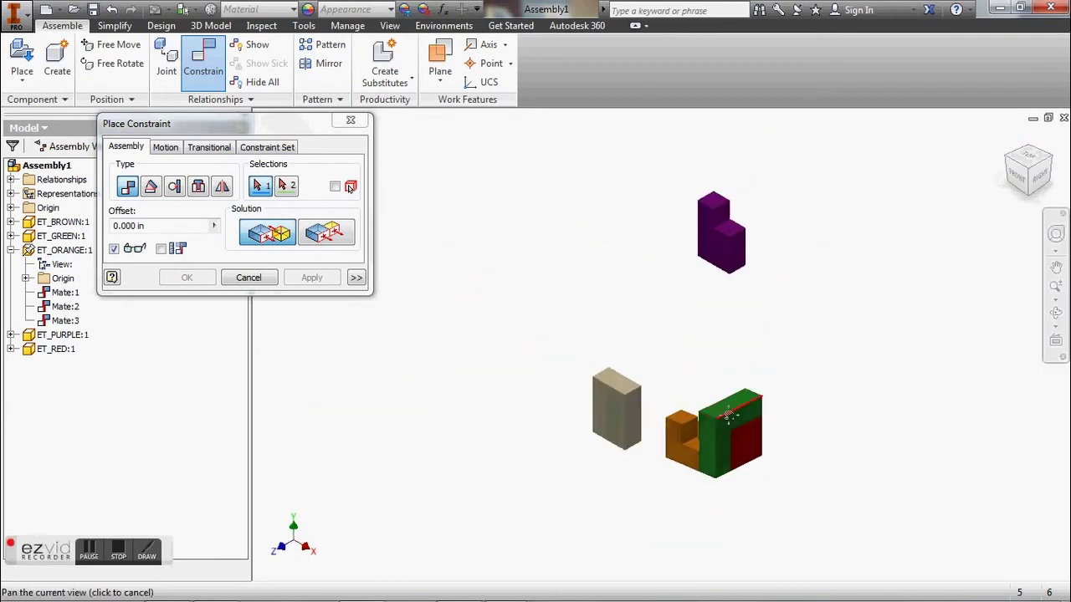
{"action": "left_click", "coordinate": [1014, 173]}
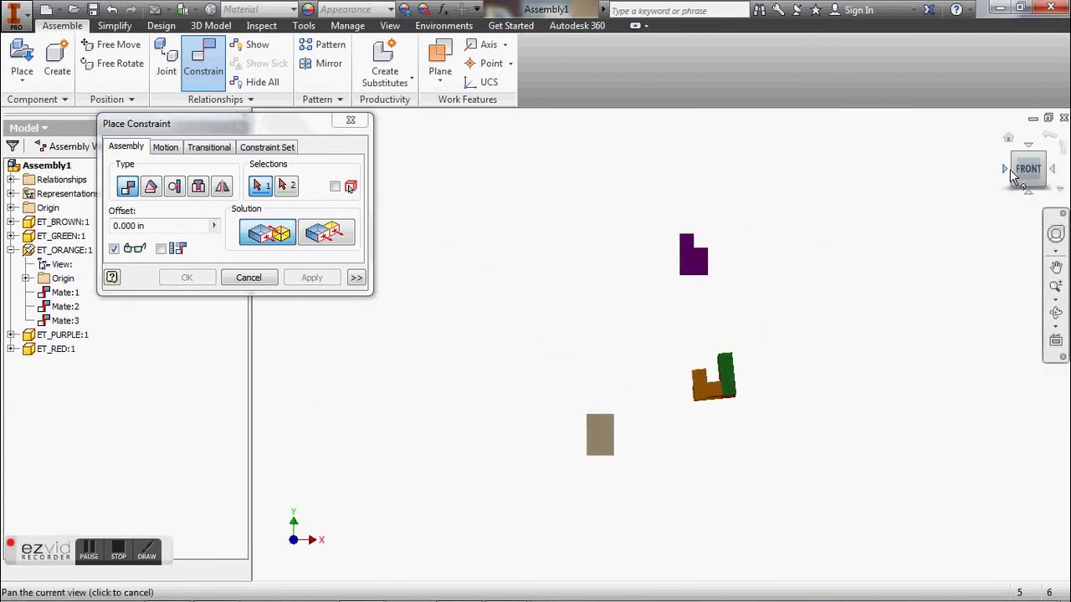
{"action": "left_click", "coordinate": [1011, 172]}
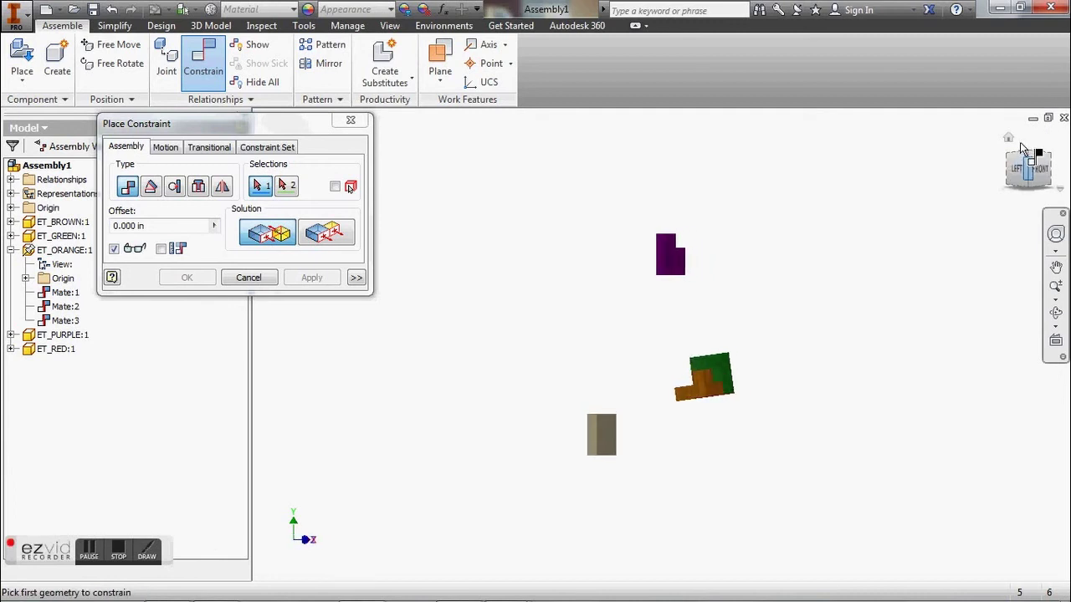
{"action": "left_click", "coordinate": [1034, 161]}
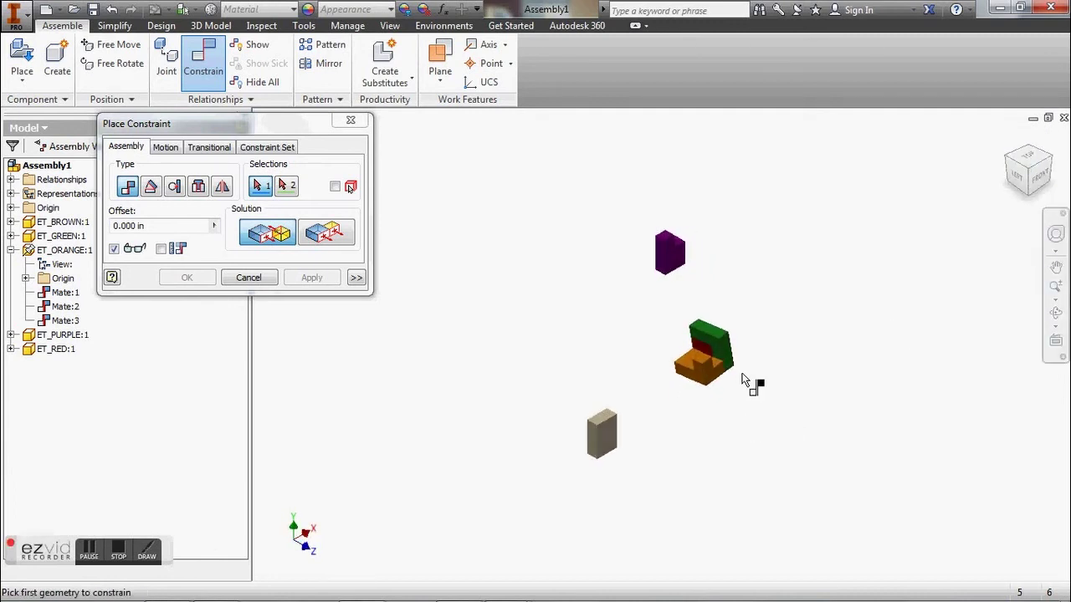
{"action": "scroll", "coordinate": [736, 364], "scroll_direction": "down", "scroll_amount": 3}
{"action": "scroll", "coordinate": [745, 368], "scroll_direction": "up", "scroll_amount": 3}
{"action": "scroll", "coordinate": [751, 370], "scroll_direction": "down", "scroll_amount": 3}
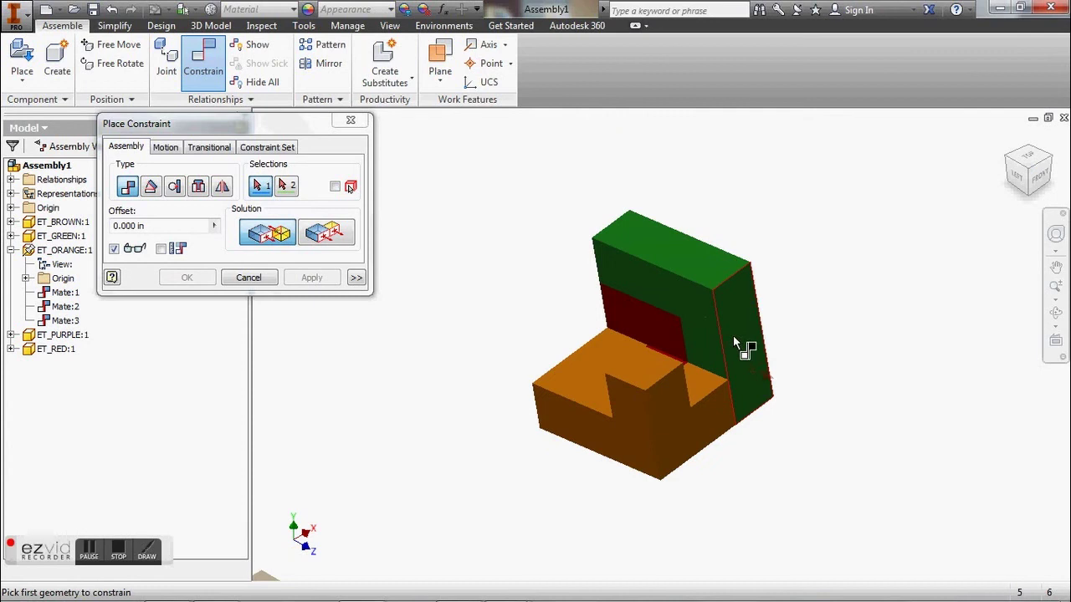
{"action": "scroll", "coordinate": [684, 298], "scroll_direction": "up", "scroll_amount": 3}
{"action": "left_click_drag", "start_coordinate": [578, 136], "coordinate": [509, 368]}
{"action": "key", "text": "Escape"}
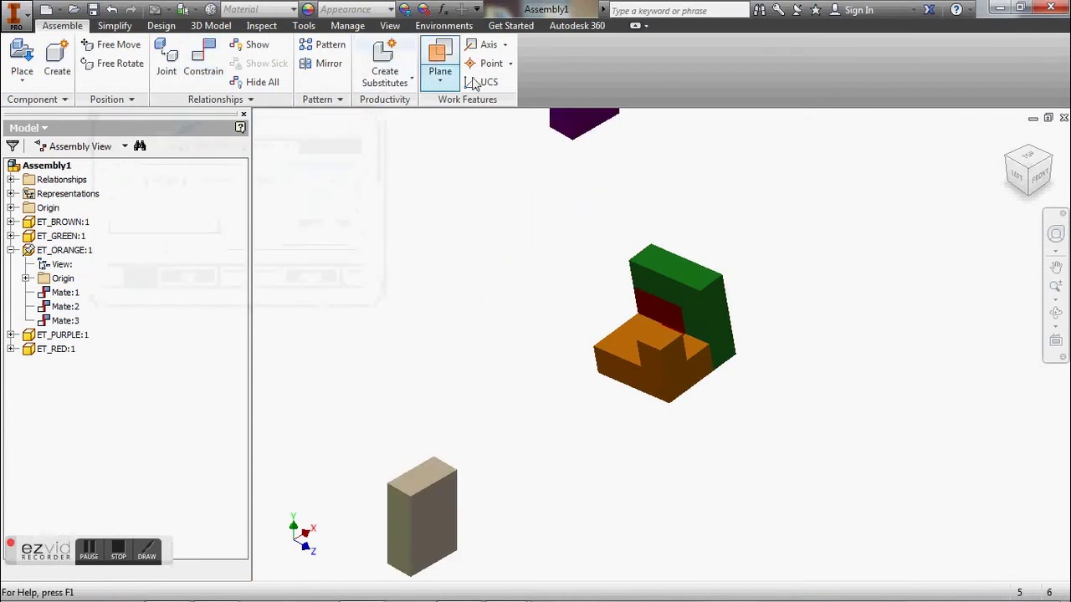
{"action": "left_click_drag", "start_coordinate": [560, 138], "coordinate": [500, 388]}
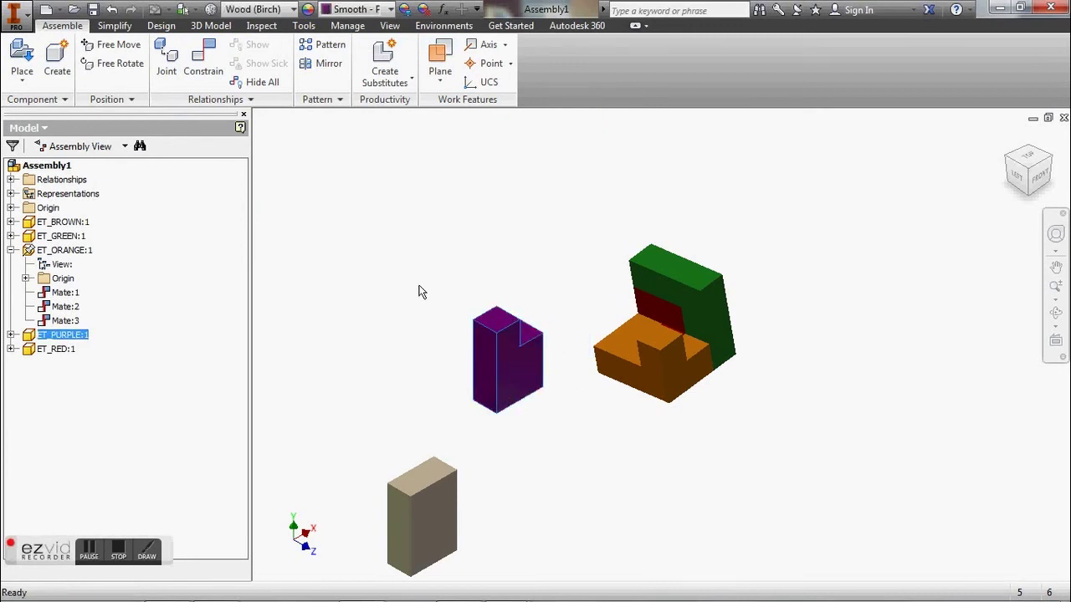
Free-rotate the purple part until its L-shaped face points forward, with the taller leg nearest the orange part
{"action": "left_click", "coordinate": [114, 63]}
{"action": "left_click_drag", "start_coordinate": [520, 390], "coordinate": [407, 452]}
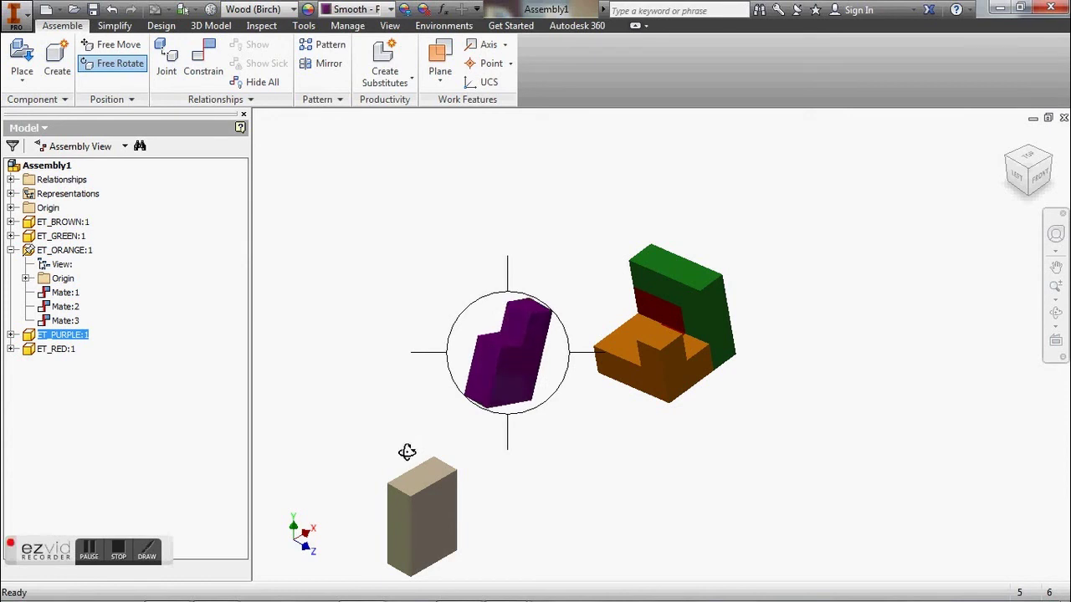
{"action": "left_click_drag", "start_coordinate": [512, 325], "coordinate": [524, 226]}
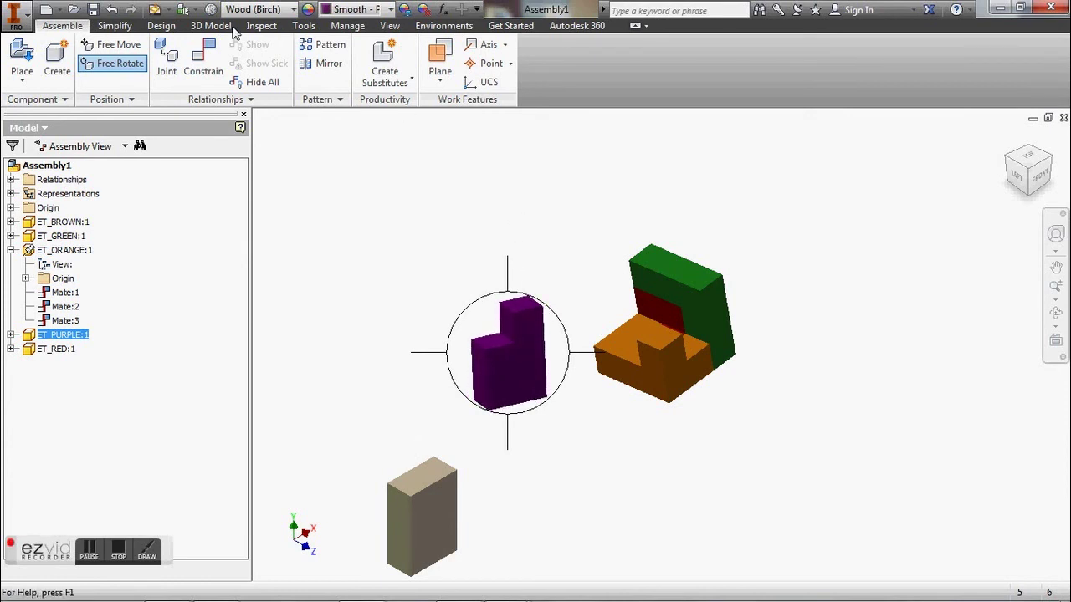
Mate the purple part's L-shaped face to the upper face of the orange part's low section
{"action": "left_click", "coordinate": [201, 67]}
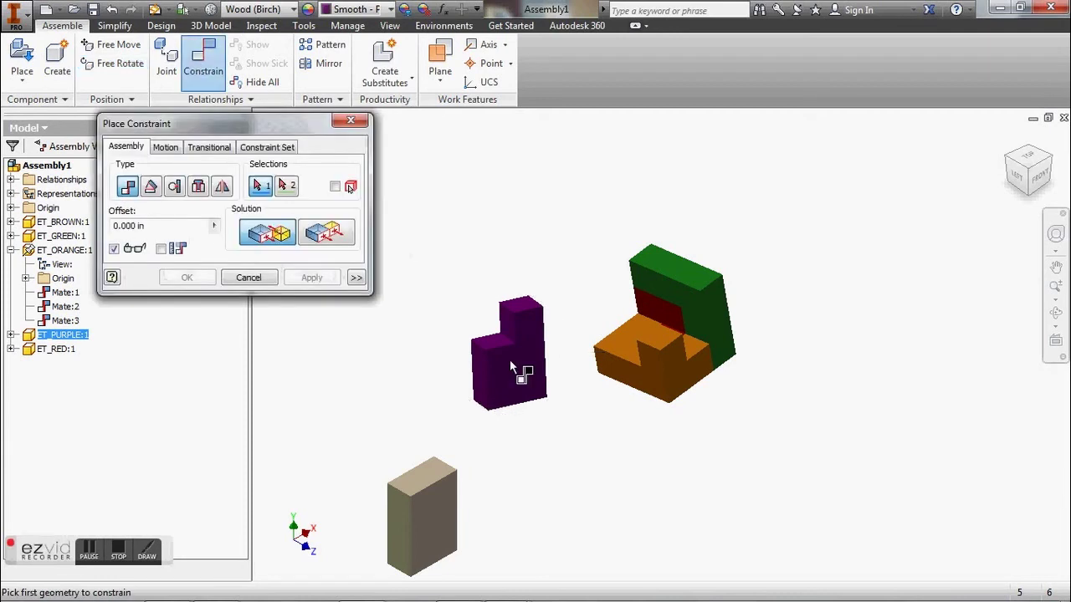
{"action": "left_click", "coordinate": [518, 376]}
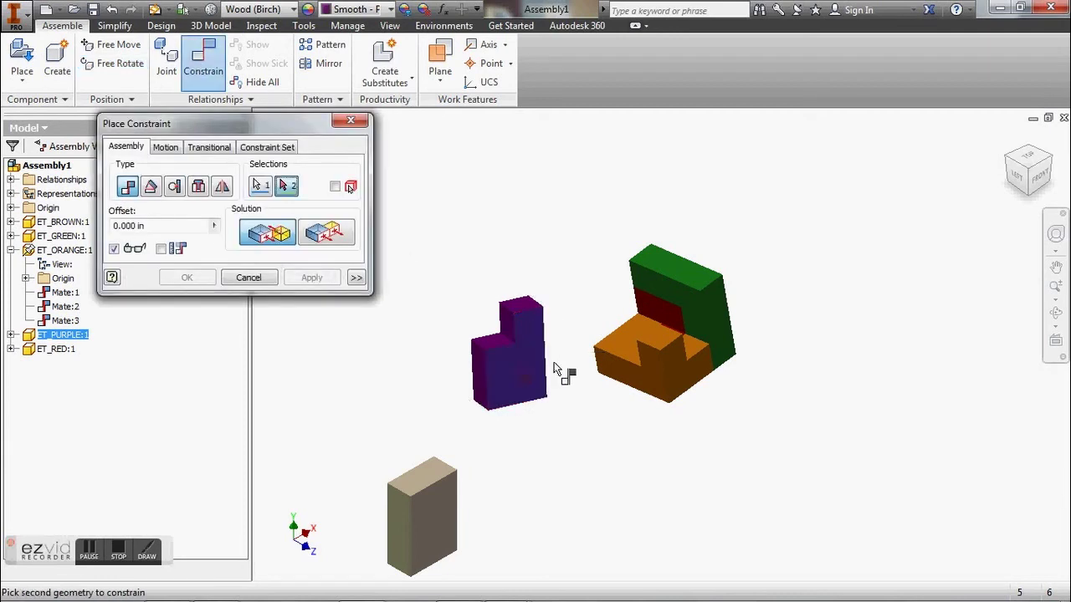
{"action": "left_click", "coordinate": [632, 347]}
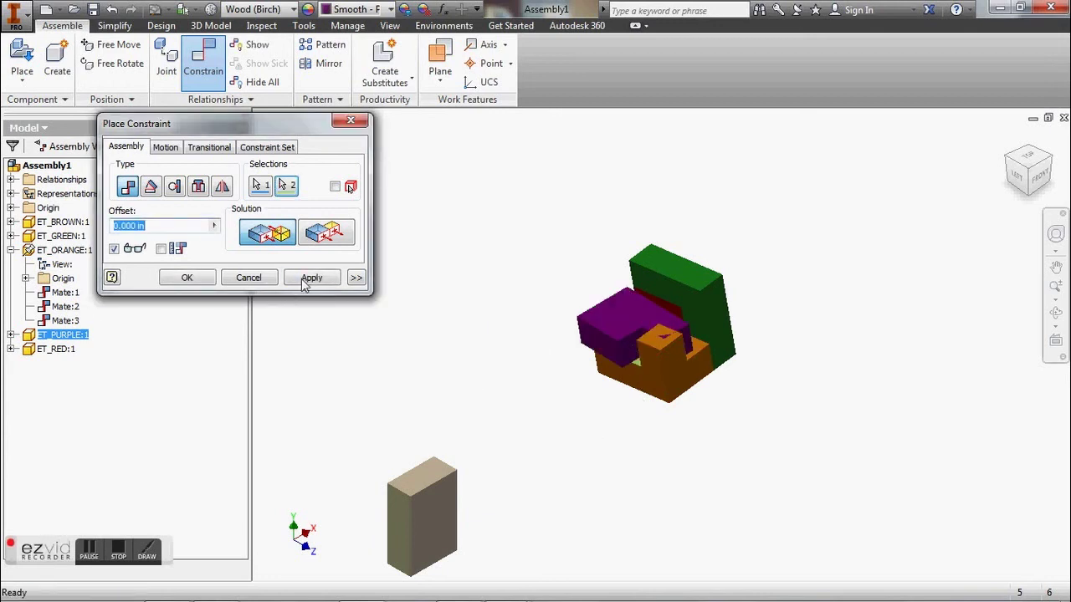
{"action": "left_click", "coordinate": [309, 277]}
Mate the lower outer edge of the purple part to the upper edge on the orange part's left side
{"action": "scroll", "coordinate": [656, 364], "scroll_direction": "down", "scroll_amount": 5}
{"action": "scroll", "coordinate": [656, 364], "scroll_direction": "up", "scroll_amount": 2}
{"action": "middle_click_drag", "start_coordinate": [647, 328], "coordinate": [611, 371]}
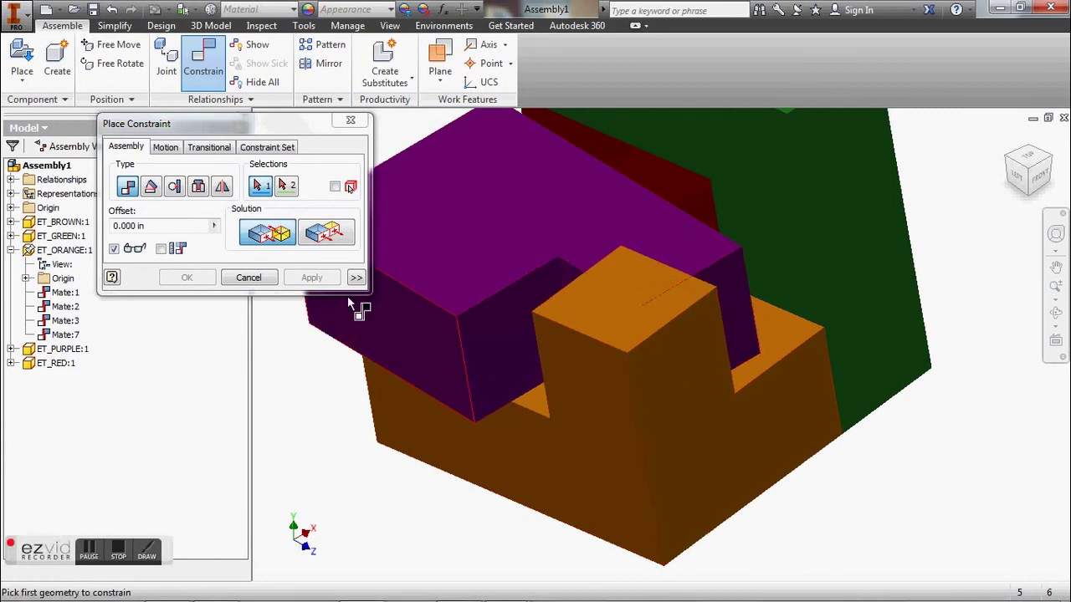
{"action": "left_click", "coordinate": [403, 380]}
{"action": "left_click", "coordinate": [528, 410]}
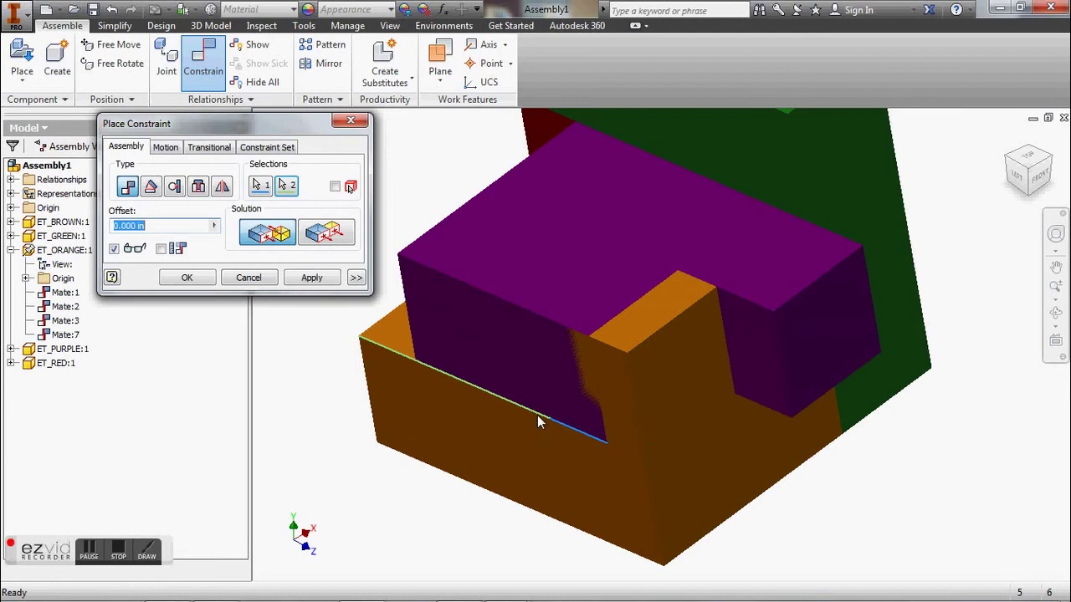
{"action": "left_click", "coordinate": [312, 278]}
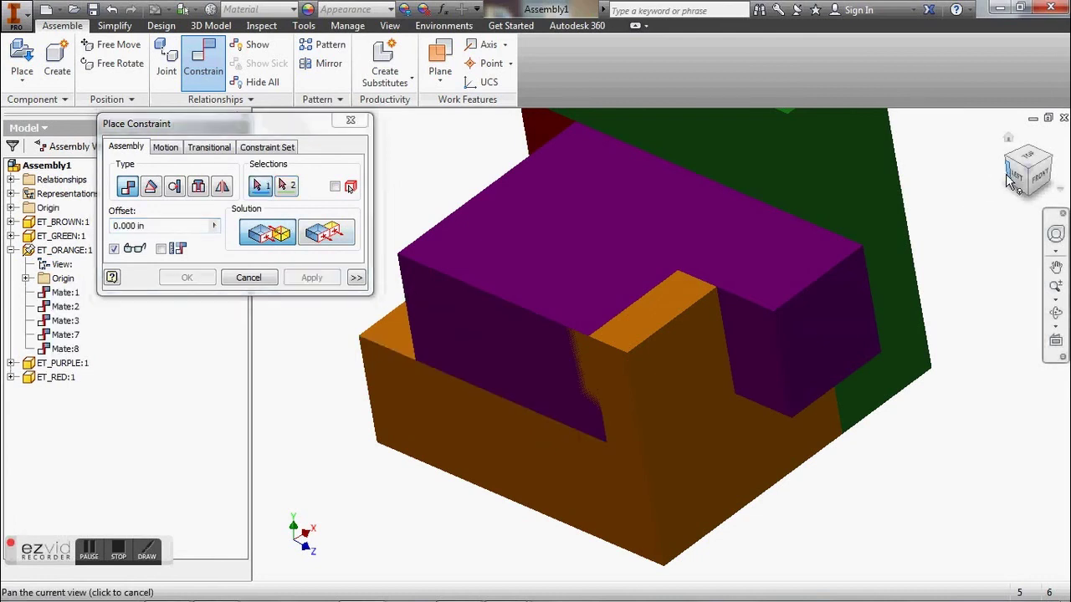
Mate the purple part's lower back edge to the orange part's upper back edge
{"action": "key", "text": "F5"}
{"action": "scroll", "coordinate": [629, 318], "scroll_direction": "down", "scroll_amount": 10}
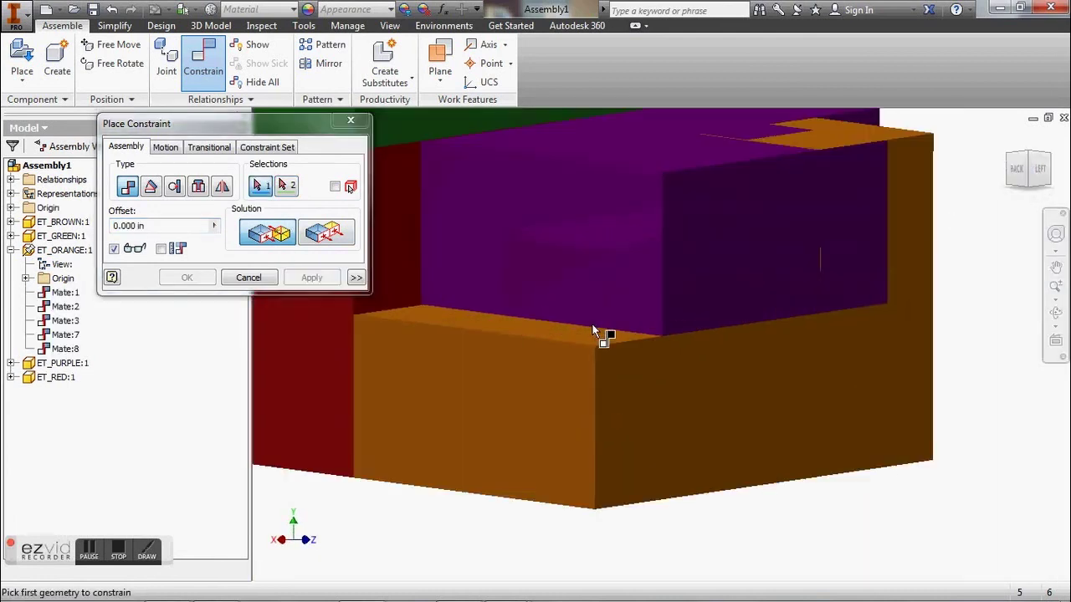
{"action": "left_click", "coordinate": [545, 318]}
{"action": "left_click", "coordinate": [519, 339]}
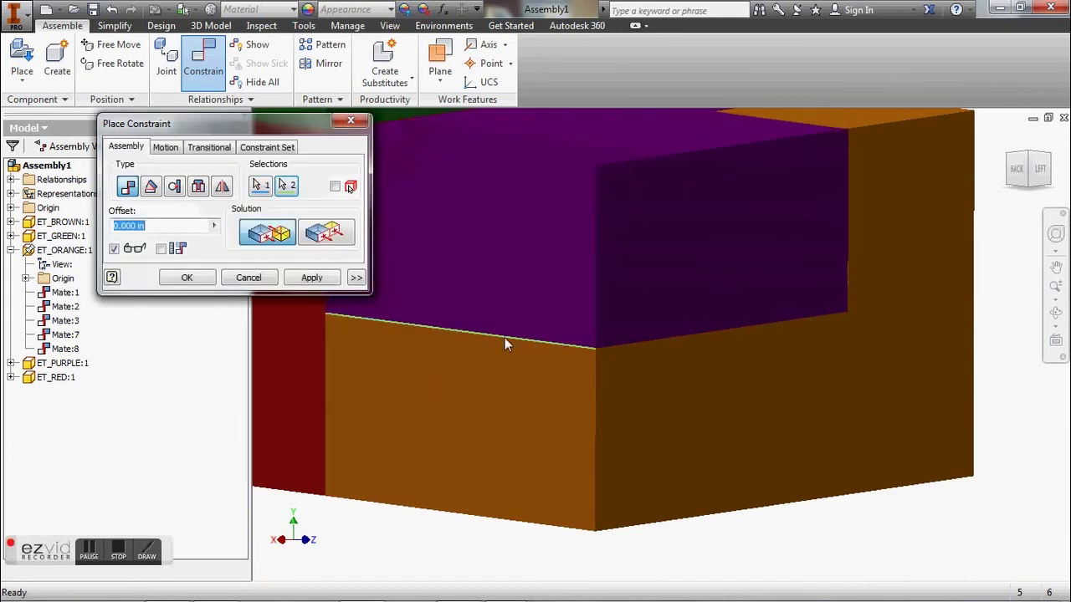
{"action": "left_click", "coordinate": [324, 278]}
Move the brown part up beside the assembled group, level with the green and purple parts
{"action": "scroll", "coordinate": [696, 384], "scroll_direction": "up", "scroll_amount": 4}
{"action": "scroll", "coordinate": [699, 385], "scroll_direction": "down", "scroll_amount": 3}
{"action": "scroll", "coordinate": [700, 383], "scroll_direction": "up", "scroll_amount": 3}
{"action": "left_click_drag", "start_coordinate": [924, 518], "coordinate": [862, 160]}
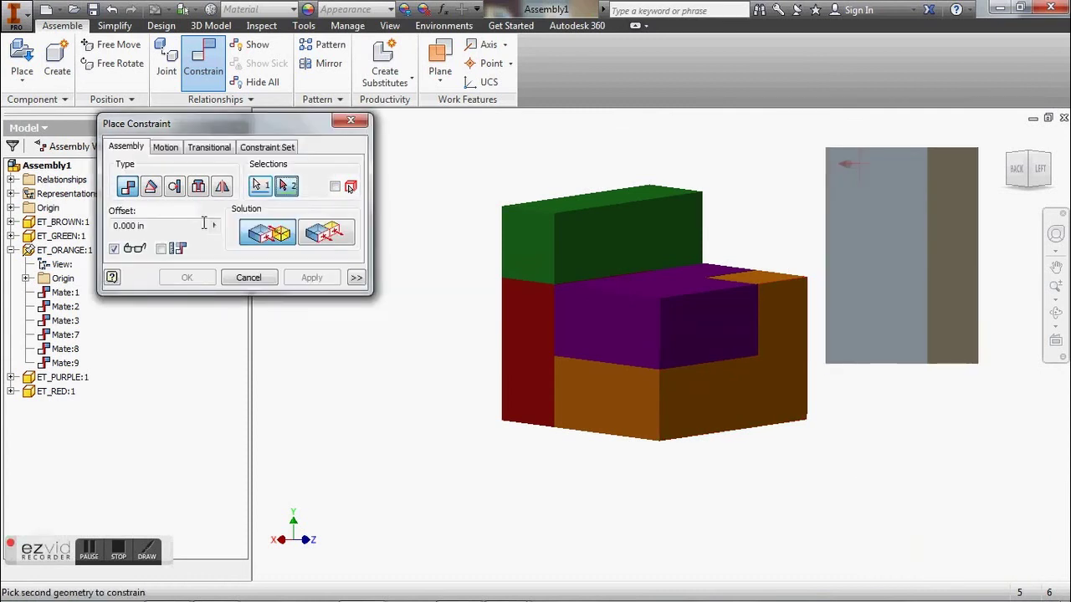
{"action": "left_click", "coordinate": [251, 277]}
{"action": "left_click_drag", "start_coordinate": [962, 512], "coordinate": [897, 207]}
{"action": "scroll", "coordinate": [895, 212], "scroll_direction": "up", "scroll_amount": 3}
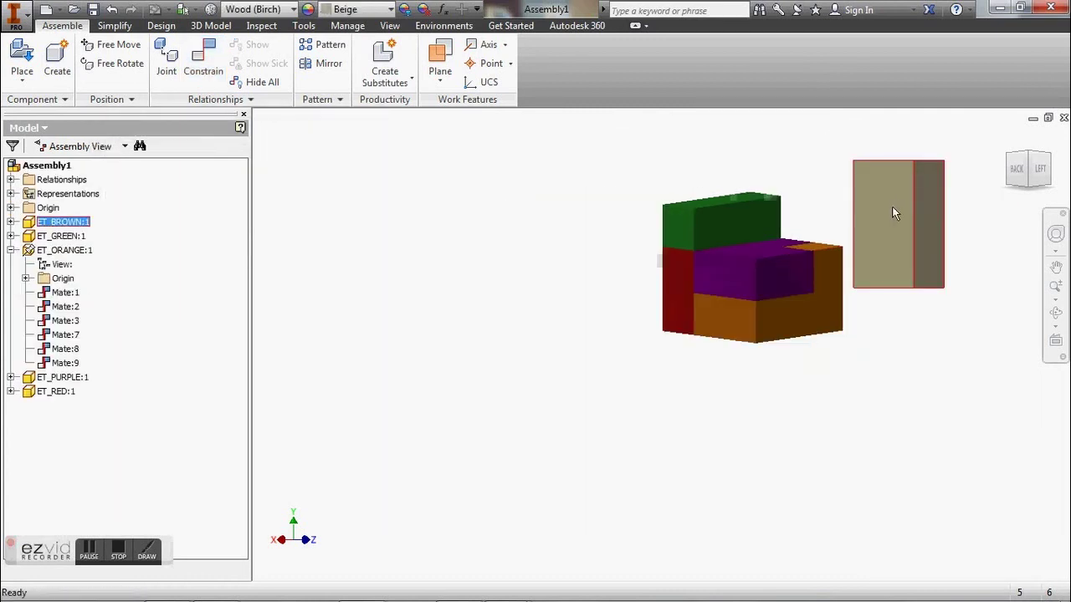
{"action": "left_click", "coordinate": [1029, 158]}
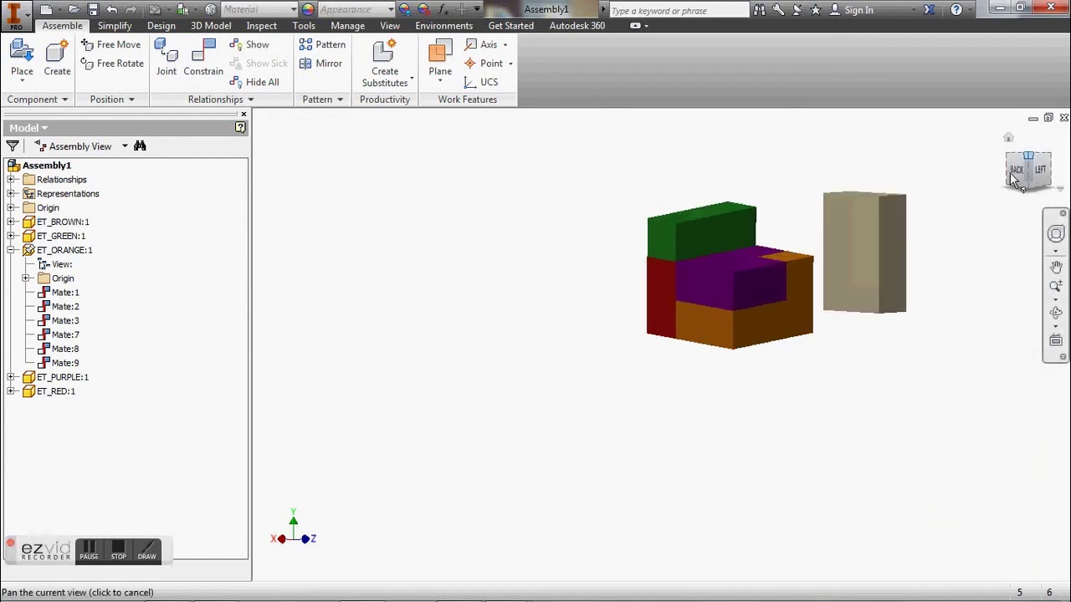
{"action": "scroll", "coordinate": [736, 342], "scroll_direction": "up", "scroll_amount": 2}
{"action": "scroll", "coordinate": [736, 342], "scroll_direction": "down", "scroll_amount": 5}
{"action": "left_click_drag", "start_coordinate": [641, 431], "coordinate": [673, 255]}
Mate the brown part's broad face to the purple part's top face
{"action": "left_click", "coordinate": [206, 68]}
{"action": "left_click", "coordinate": [662, 277]}
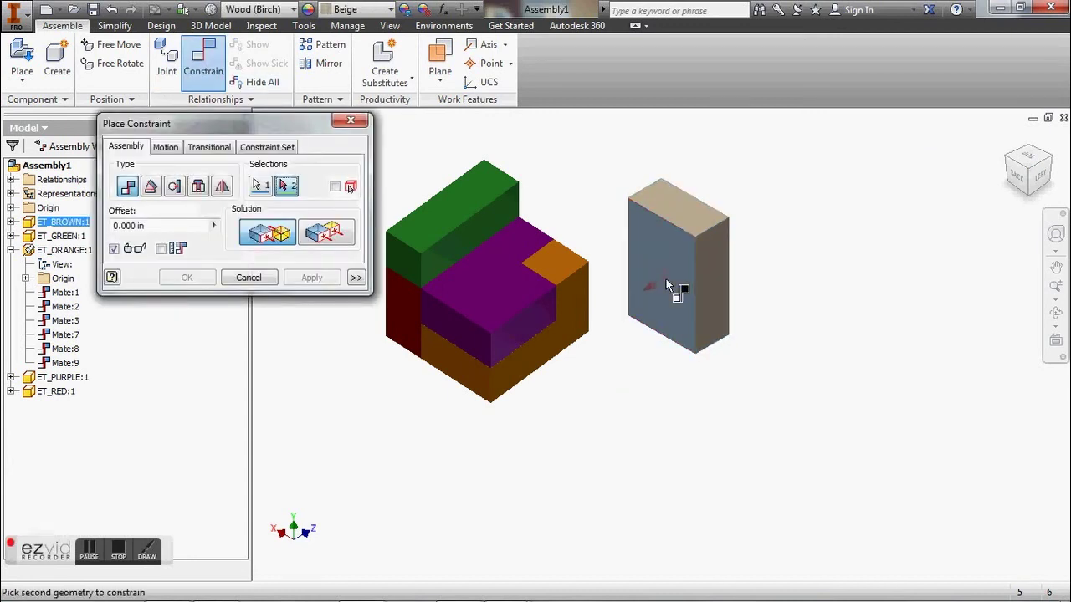
{"action": "left_click", "coordinate": [484, 269]}
{"action": "scroll", "coordinate": [468, 297], "scroll_direction": "down", "scroll_amount": 3}
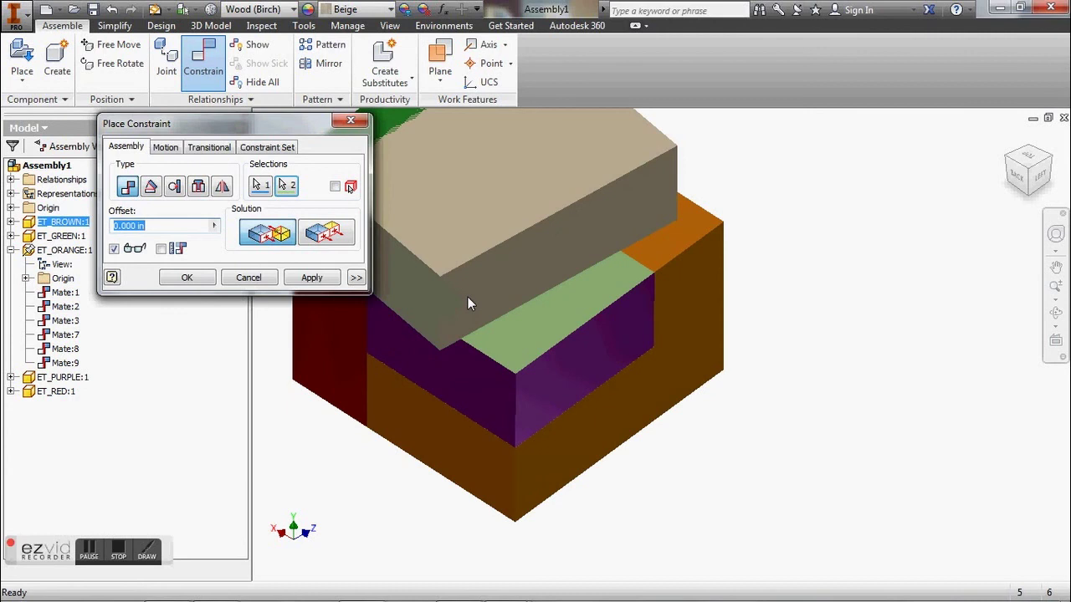
{"action": "left_click", "coordinate": [318, 280]}
Mate the brown part's lower back edge to the purple part's upper back edge
{"action": "left_click_drag", "start_coordinate": [218, 123], "coordinate": [130, 84]}
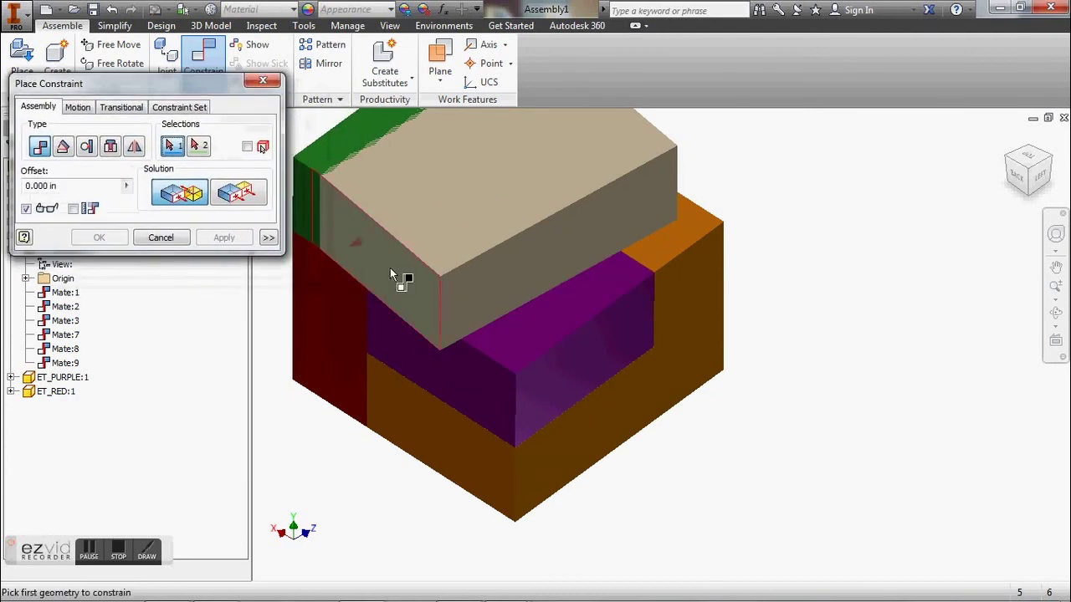
{"action": "left_click", "coordinate": [417, 333]}
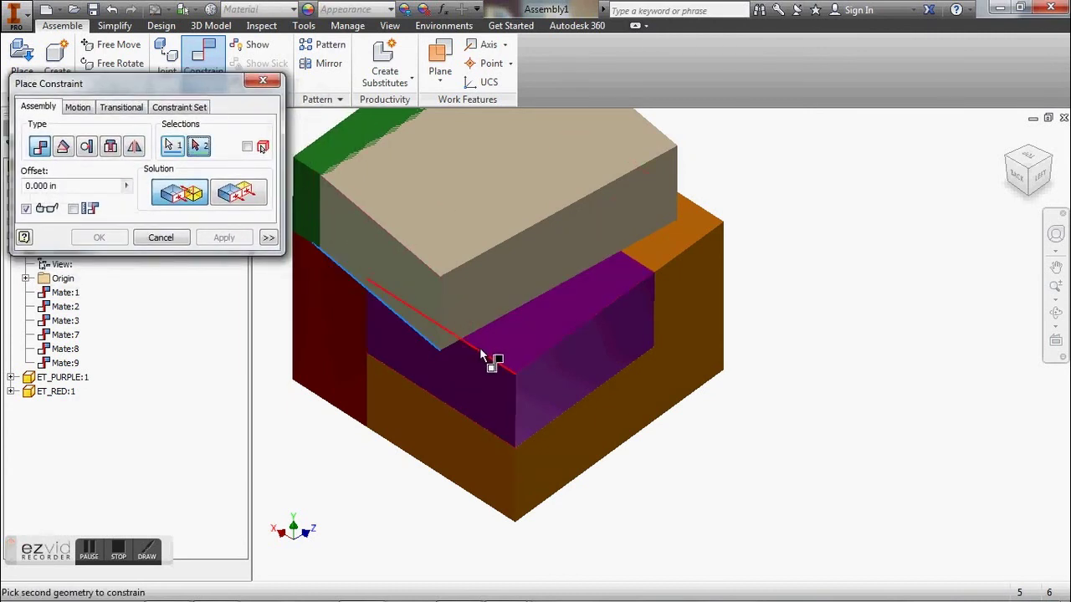
{"action": "left_click", "coordinate": [481, 353]}
{"action": "left_click", "coordinate": [223, 237]}
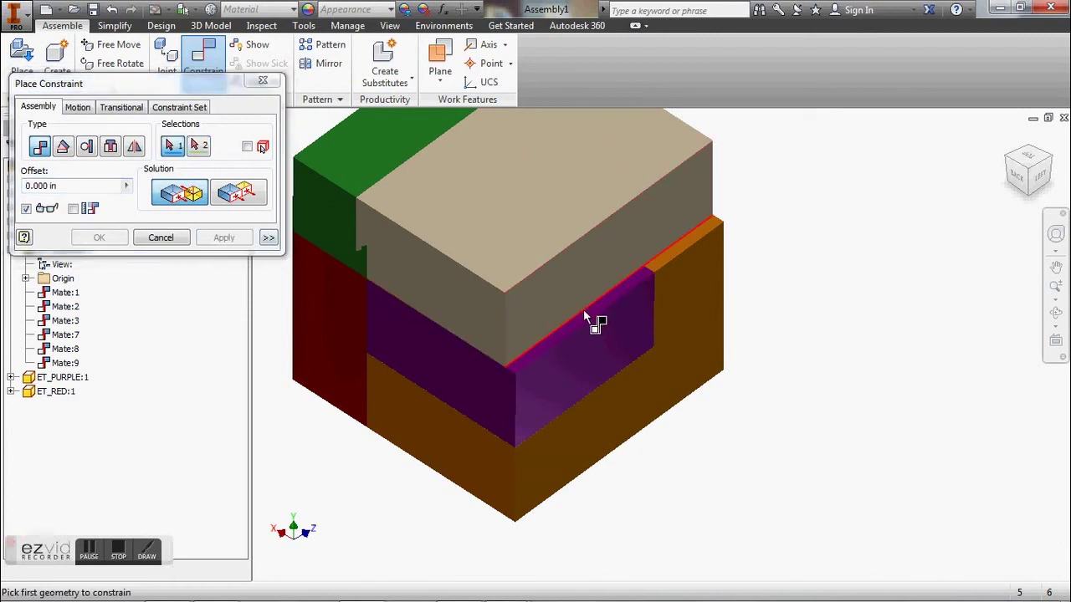
Mate the brown part's lower left-side edge to the purple part's upper left-side edge, and finish placing constraints
{"action": "left_click", "coordinate": [588, 317]}
{"action": "left_click", "coordinate": [590, 320]}
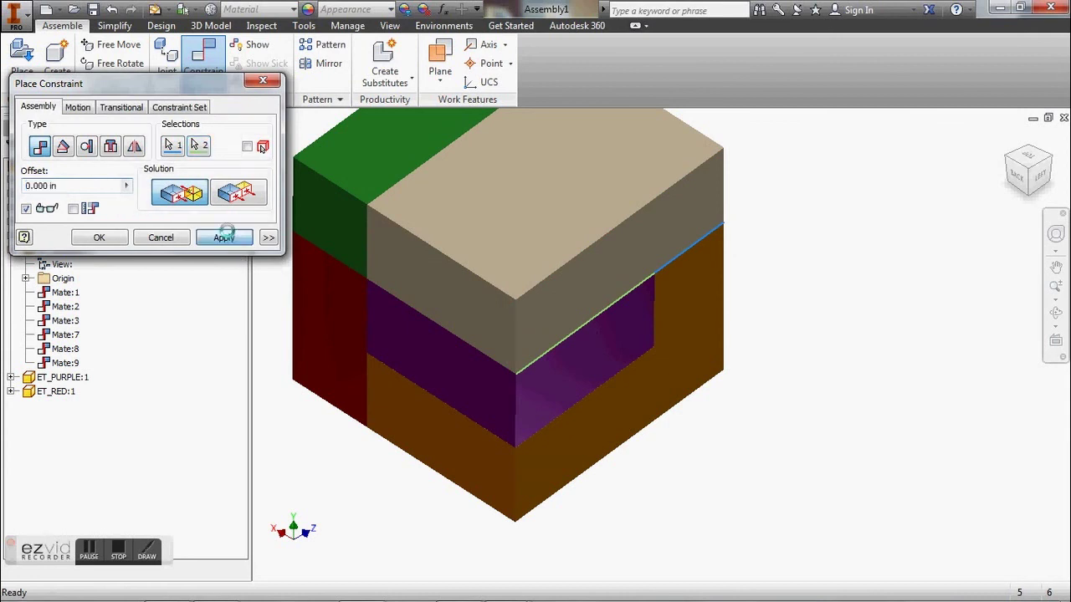
{"action": "left_click", "coordinate": [223, 237]}
{"action": "middle_click_drag", "start_coordinate": [491, 318], "coordinate": [579, 402]}
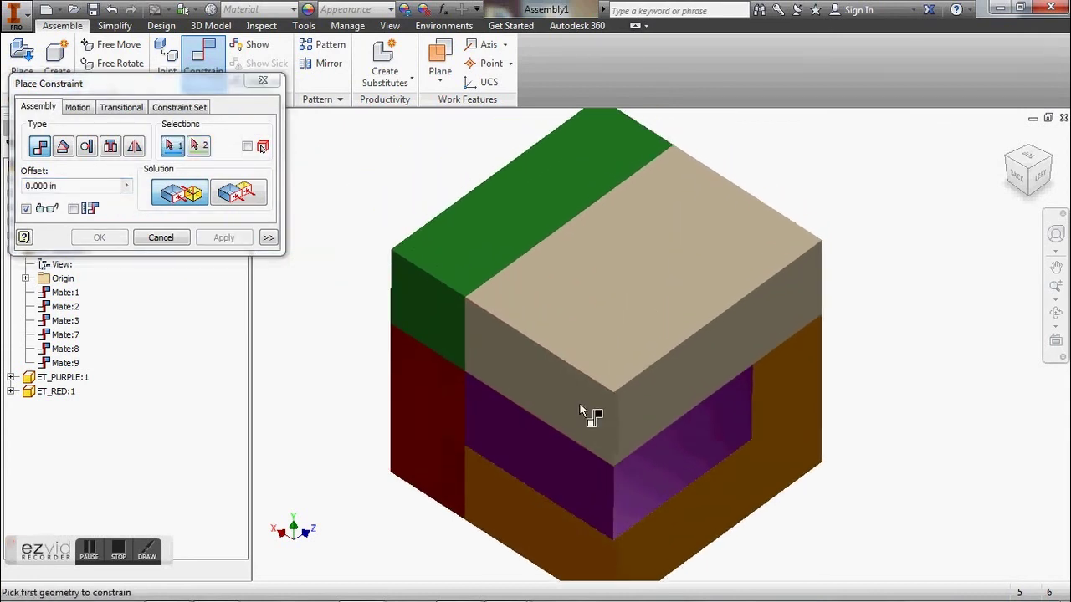
{"action": "scroll", "coordinate": [579, 403], "scroll_direction": "down", "scroll_amount": 5}
{"action": "scroll", "coordinate": [579, 403], "scroll_direction": "up", "scroll_amount": 3}
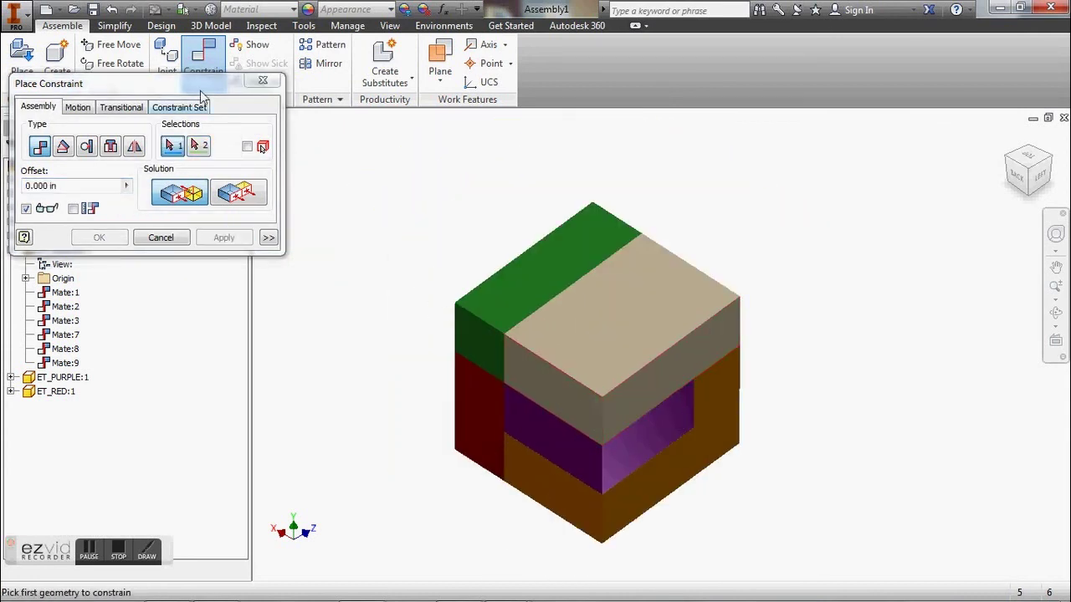
{"action": "left_click", "coordinate": [261, 81]}
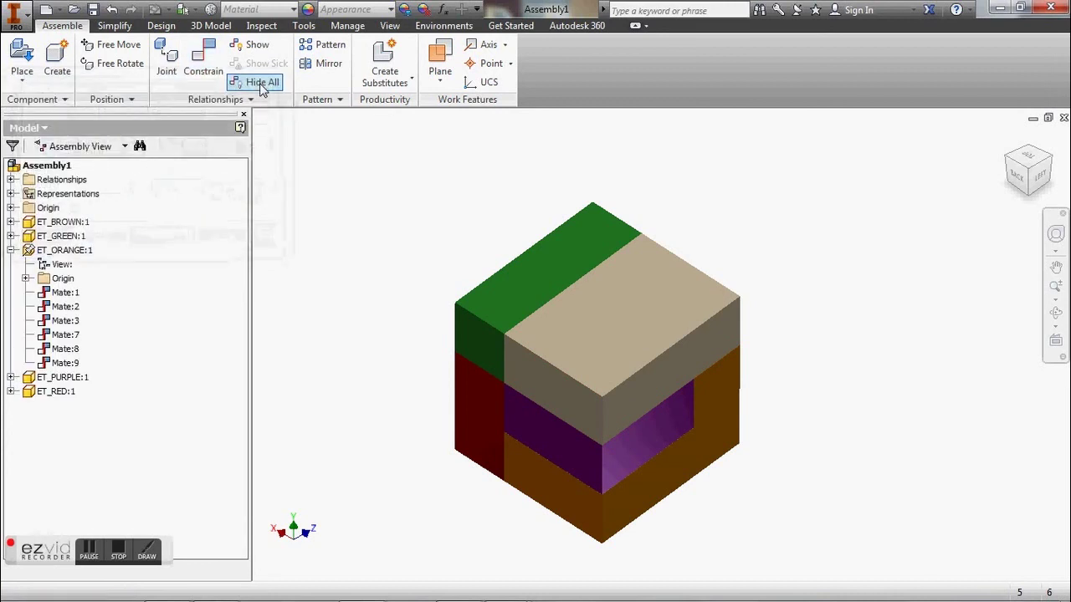
Start saving the new assembly and choose the Desktop as its save location
{"action": "left_click", "coordinate": [13, 11]}
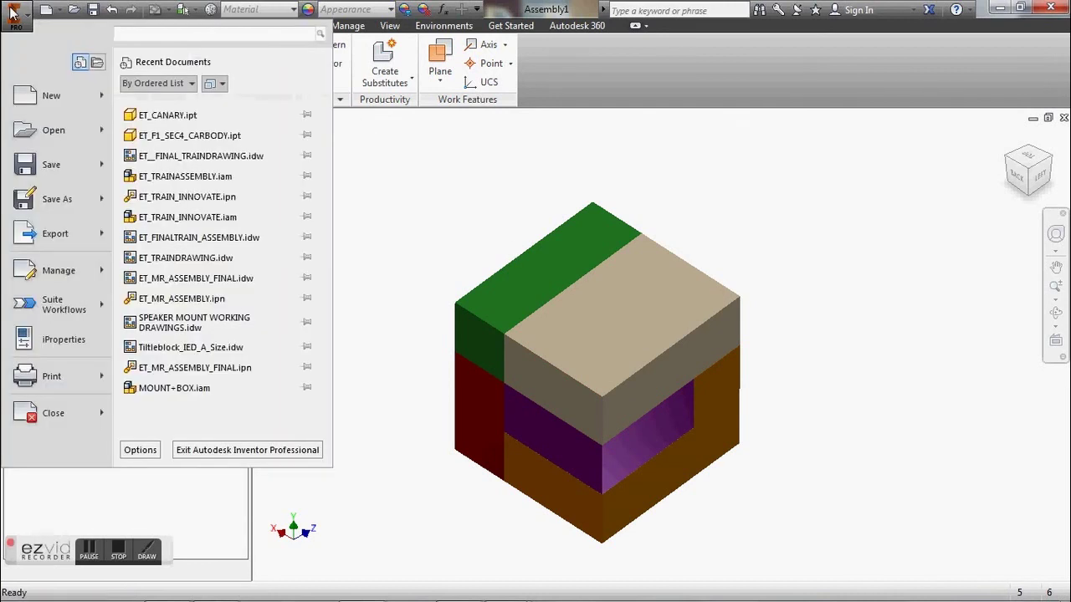
{"action": "left_click", "coordinate": [47, 170]}
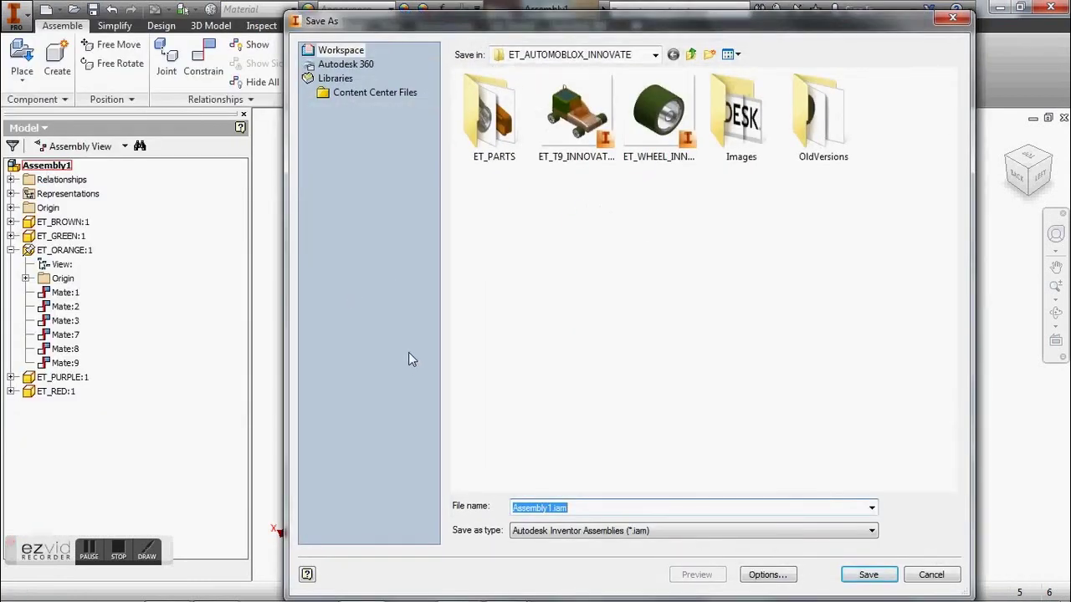
{"action": "left_click", "coordinate": [655, 54]}
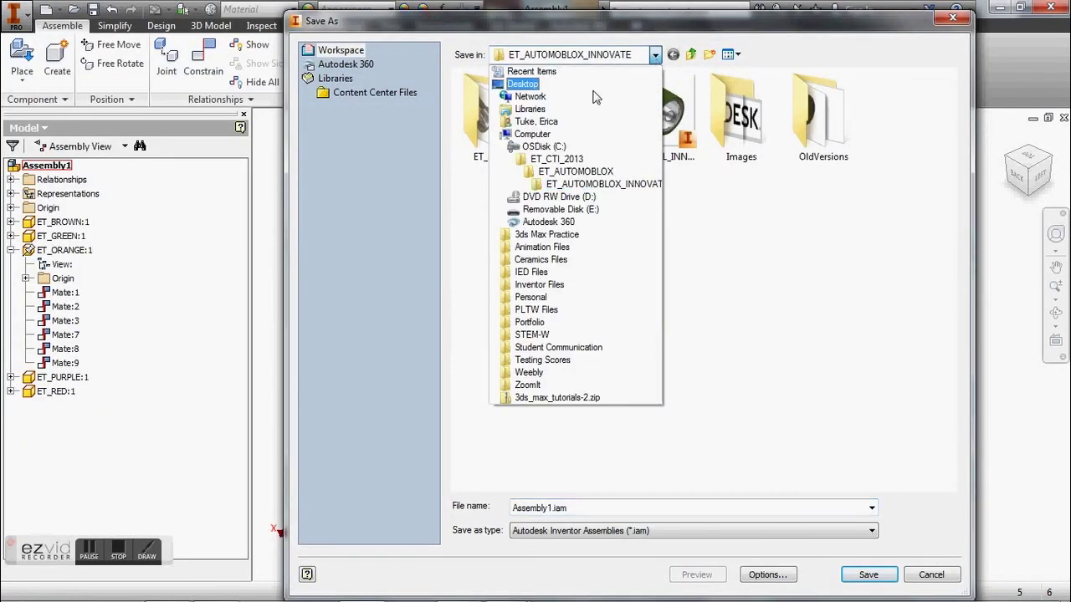
{"action": "left_click", "coordinate": [523, 83]}
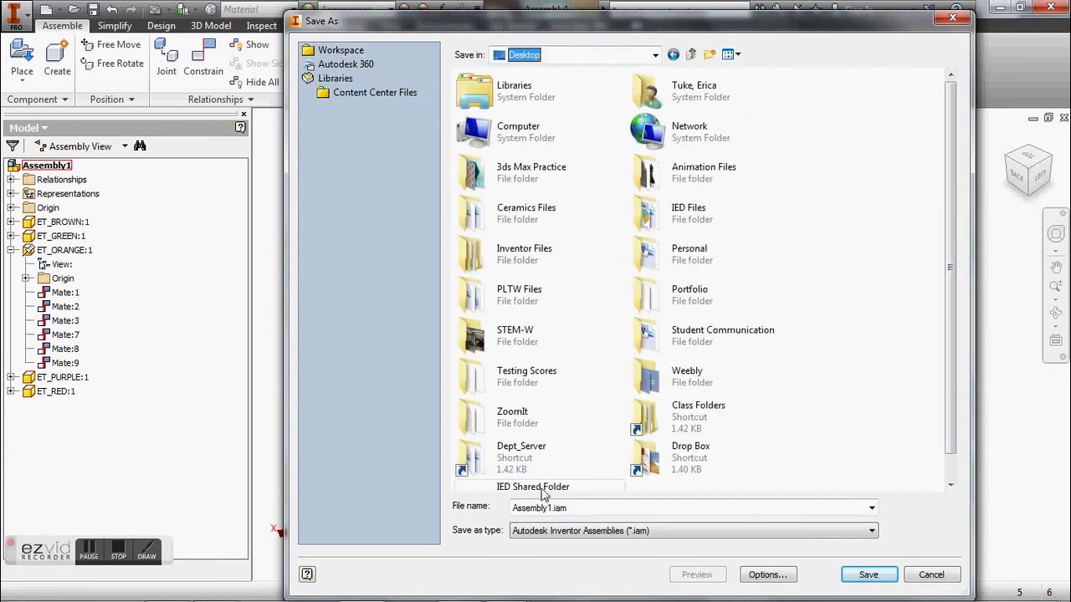
Name the assembly file ET_CUBE_ASSEMBLY.iam and save it, agreeing to continue with a location outside the active project
{"action": "left_click", "coordinate": [574, 510]}
{"action": "left_click", "coordinate": [553, 510]}
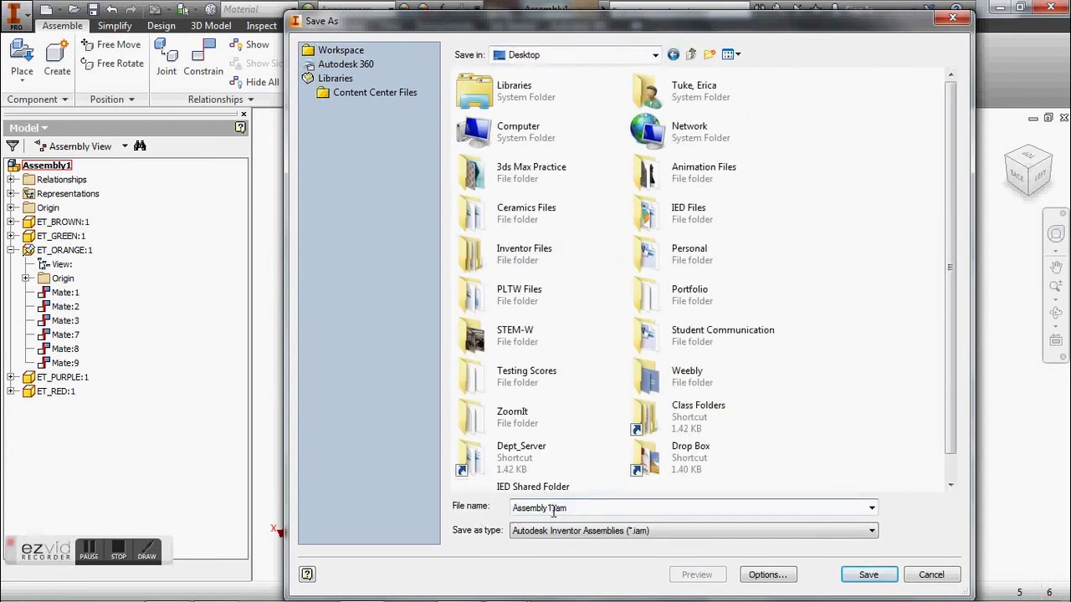
{"action": "left_click_drag", "start_coordinate": [553, 510], "coordinate": [494, 505]}
{"action": "type", "text": "ET"}
{"action": "type", "text": "_PUZZ"}
{"action": "key", "text": "BackSpace"}
{"action": "key", "text": "BackSpace"}
{"action": "type", "text": "CUBE_ASSEMBLY"}
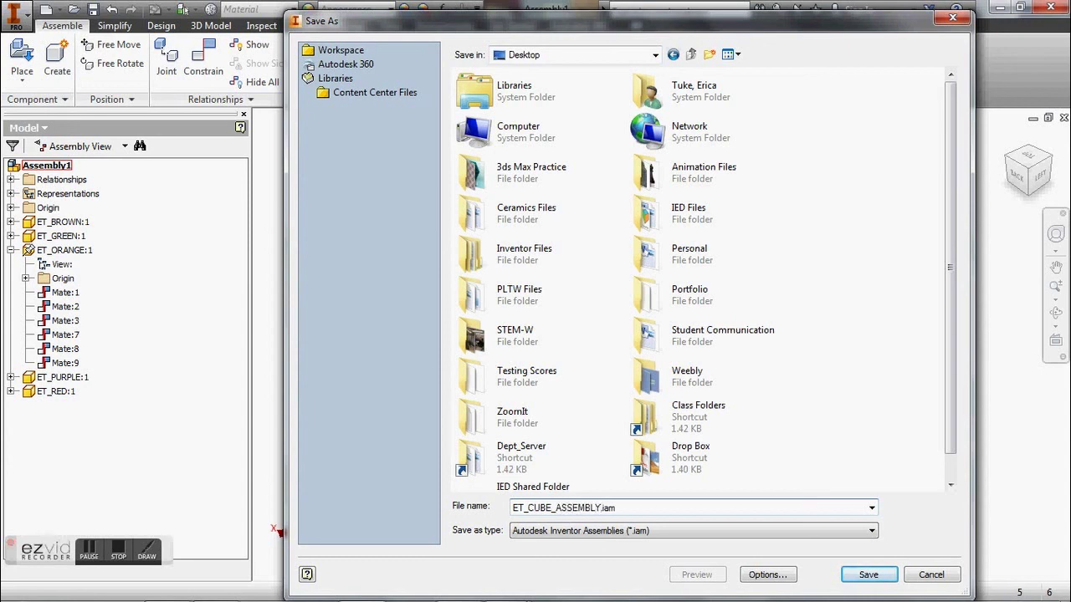
{"action": "key", "text": "Return"}
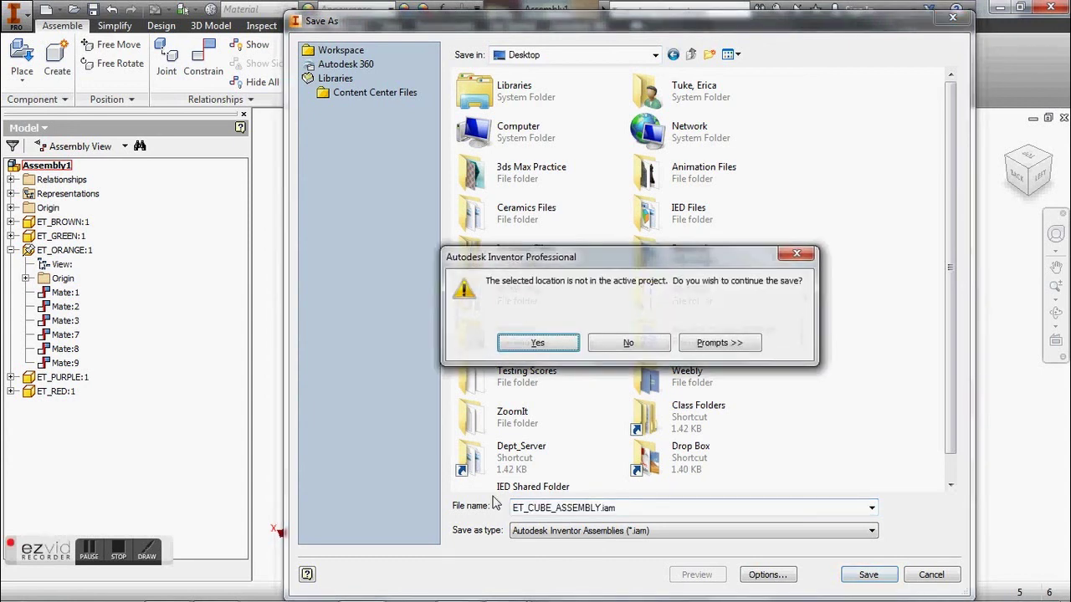
{"action": "left_click", "coordinate": [551, 342]}
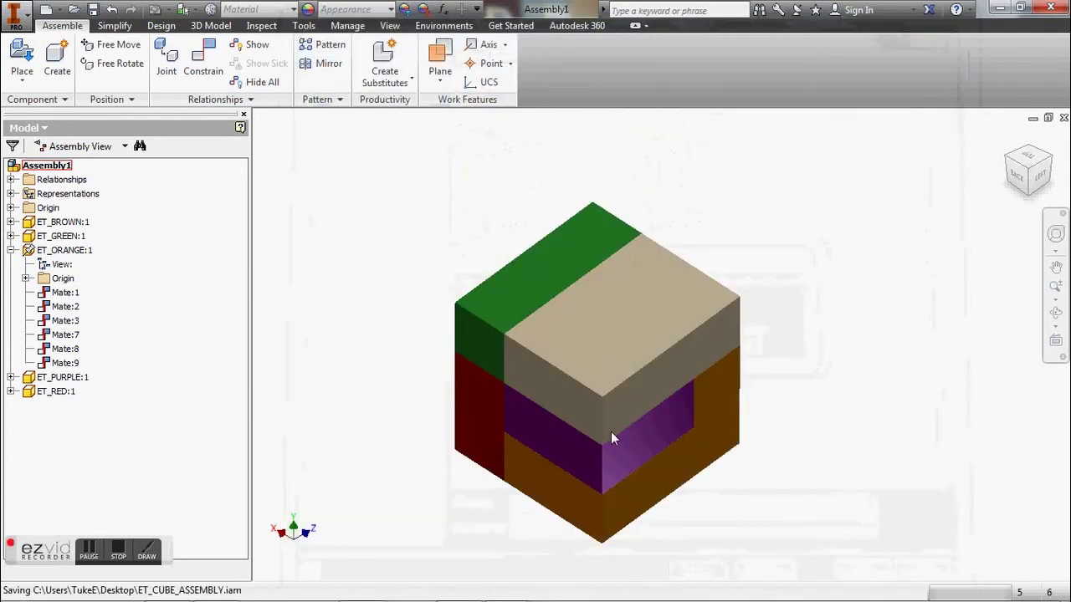
{"action": "middle_click_drag", "start_coordinate": [587, 414], "coordinate": [566, 363]}
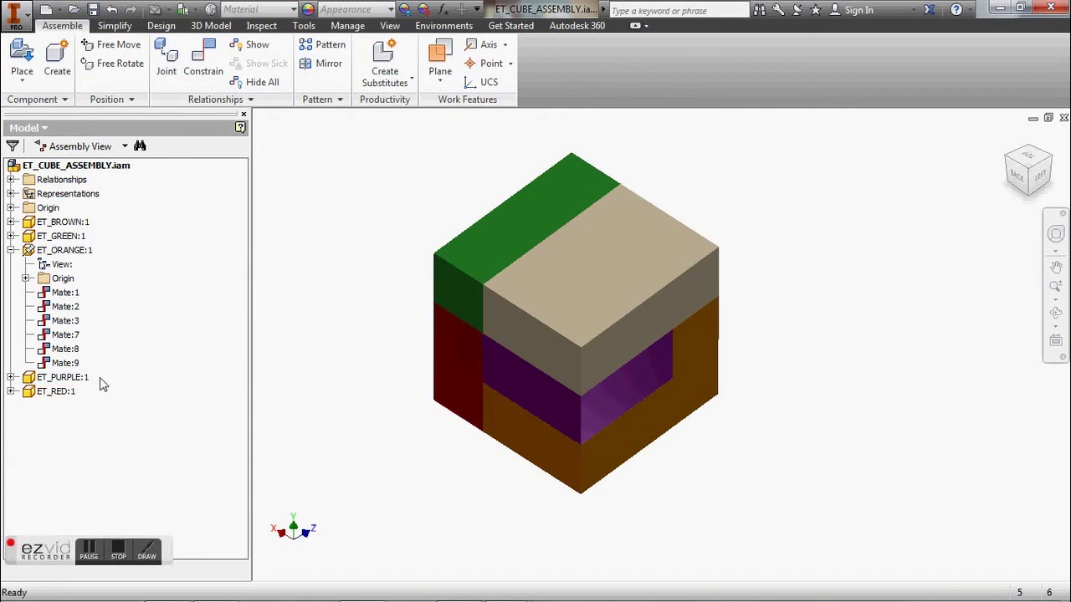
{"action": "left_click", "coordinate": [119, 558]}
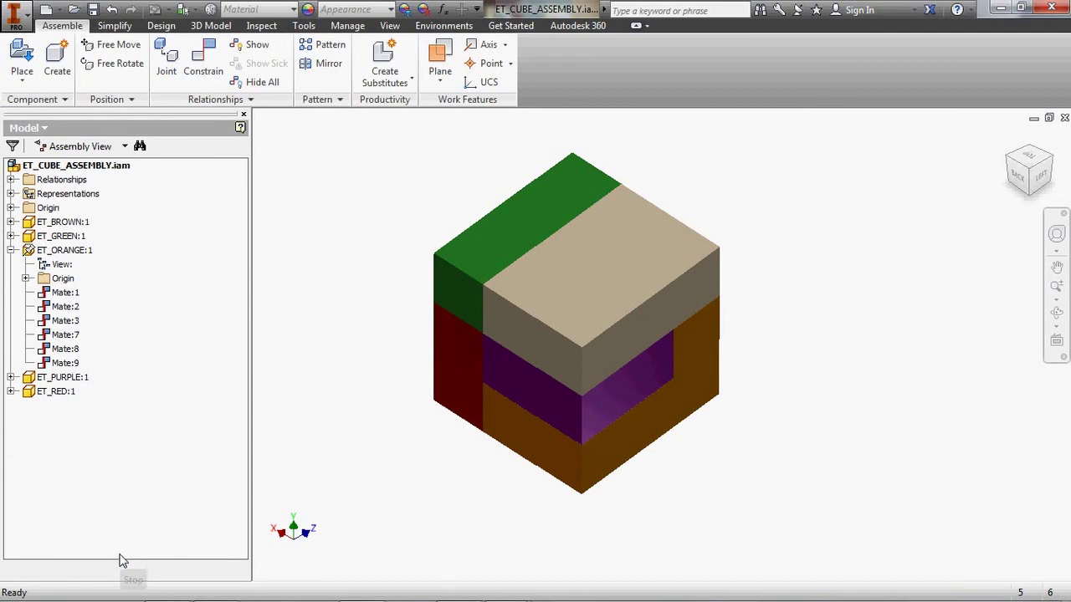